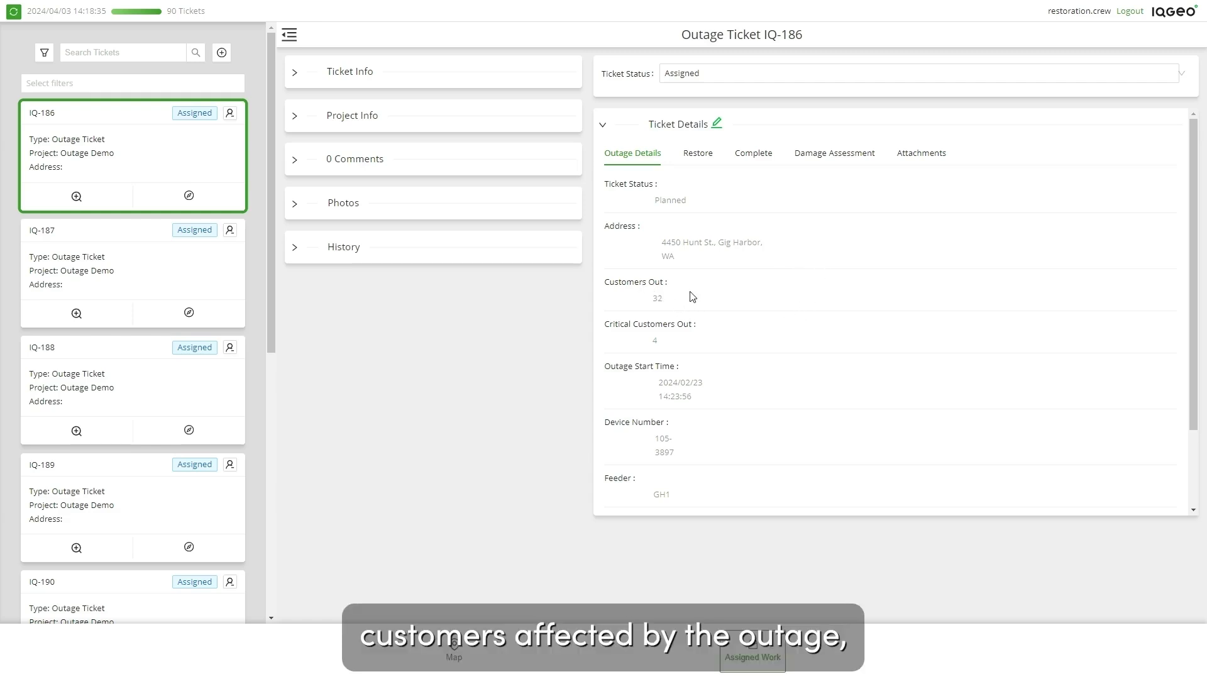
- Find ticket IQ-186 in the list and change its status from Assigned to En Route
{"action": "scroll", "coordinate": [728, 360], "scroll_direction": "down", "scroll_amount": 1}
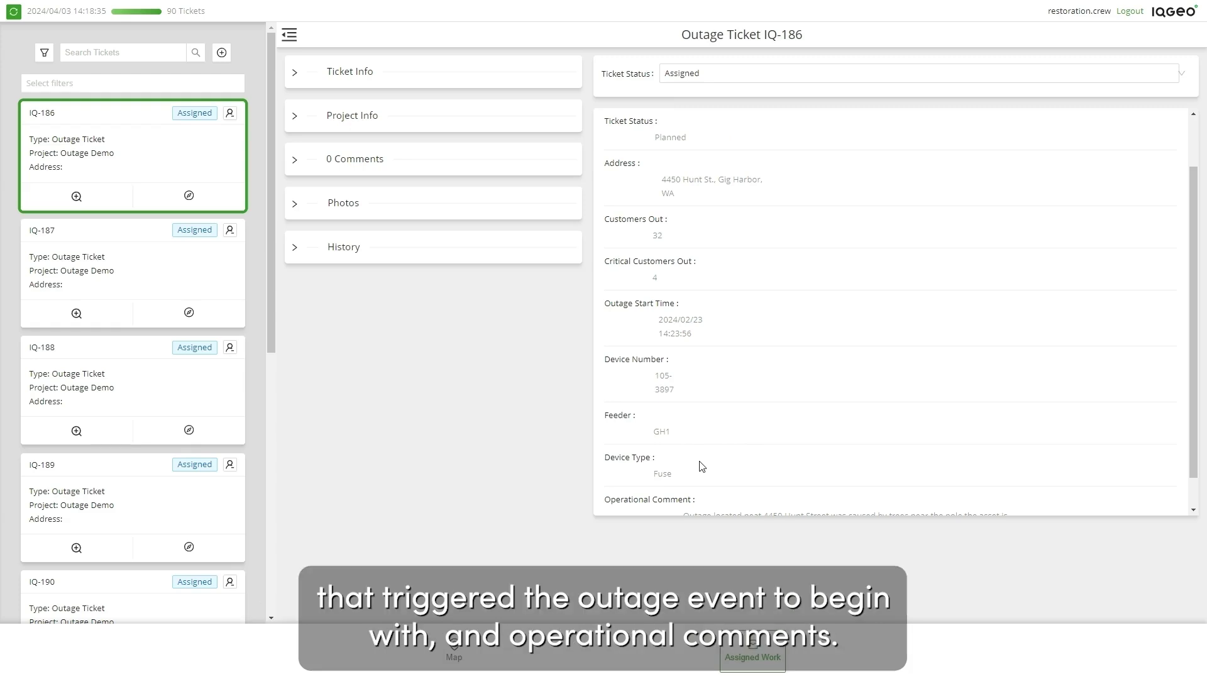
{"action": "scroll", "coordinate": [699, 468], "scroll_direction": "down", "scroll_amount": 1}
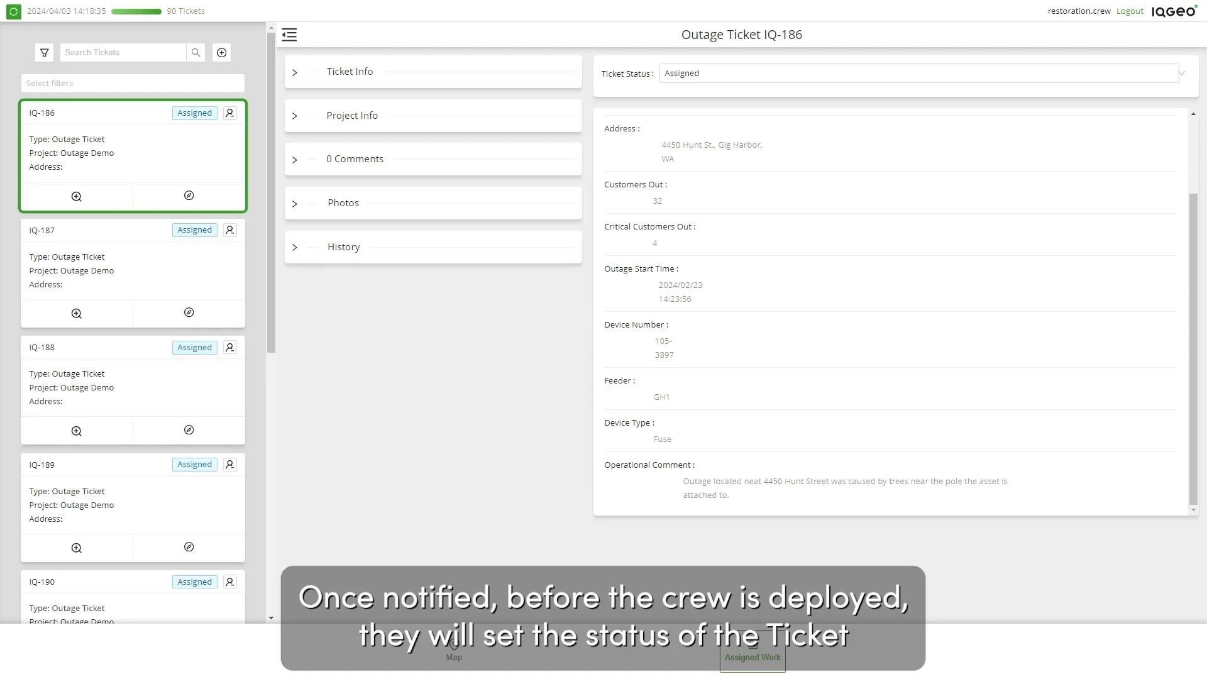
{"action": "left_click", "coordinate": [1091, 73]}
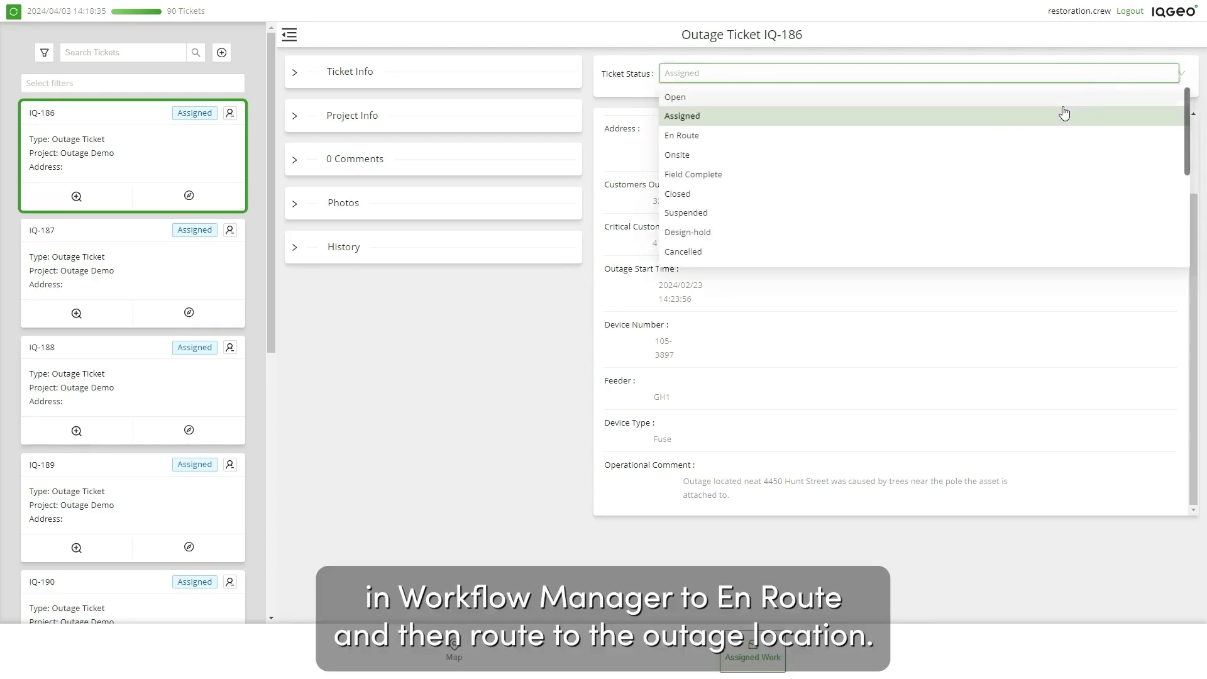
{"action": "left_click", "coordinate": [928, 140]}
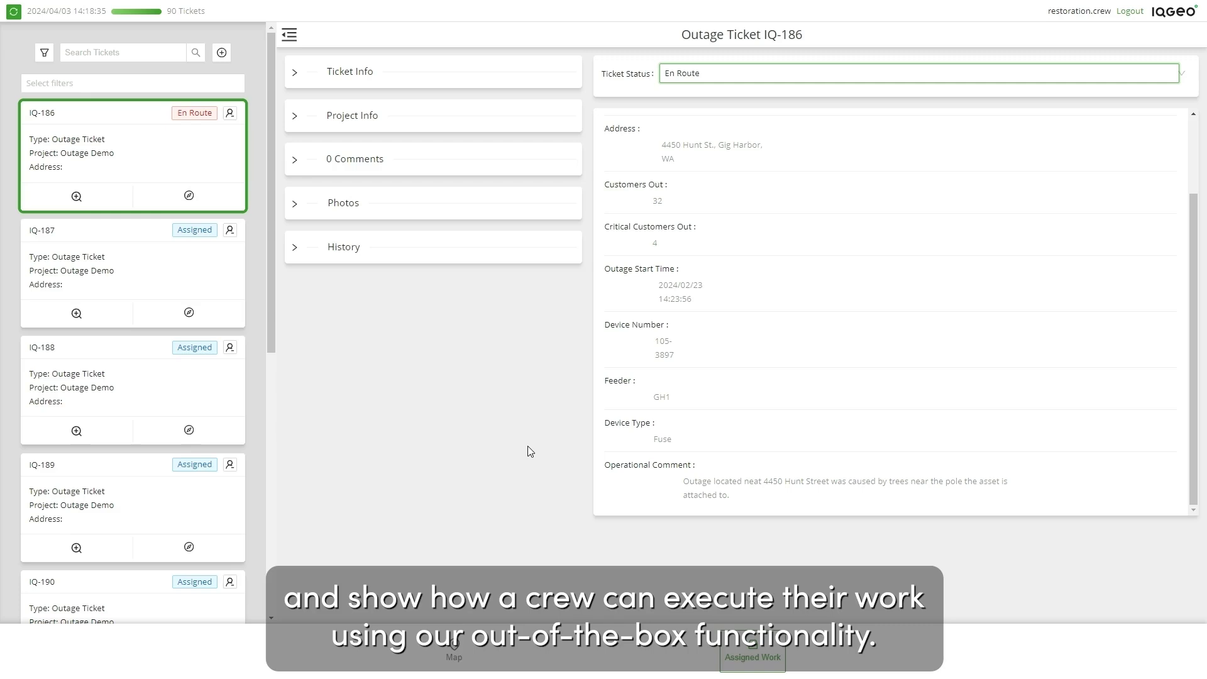
{"action": "left_click", "coordinate": [457, 651]}
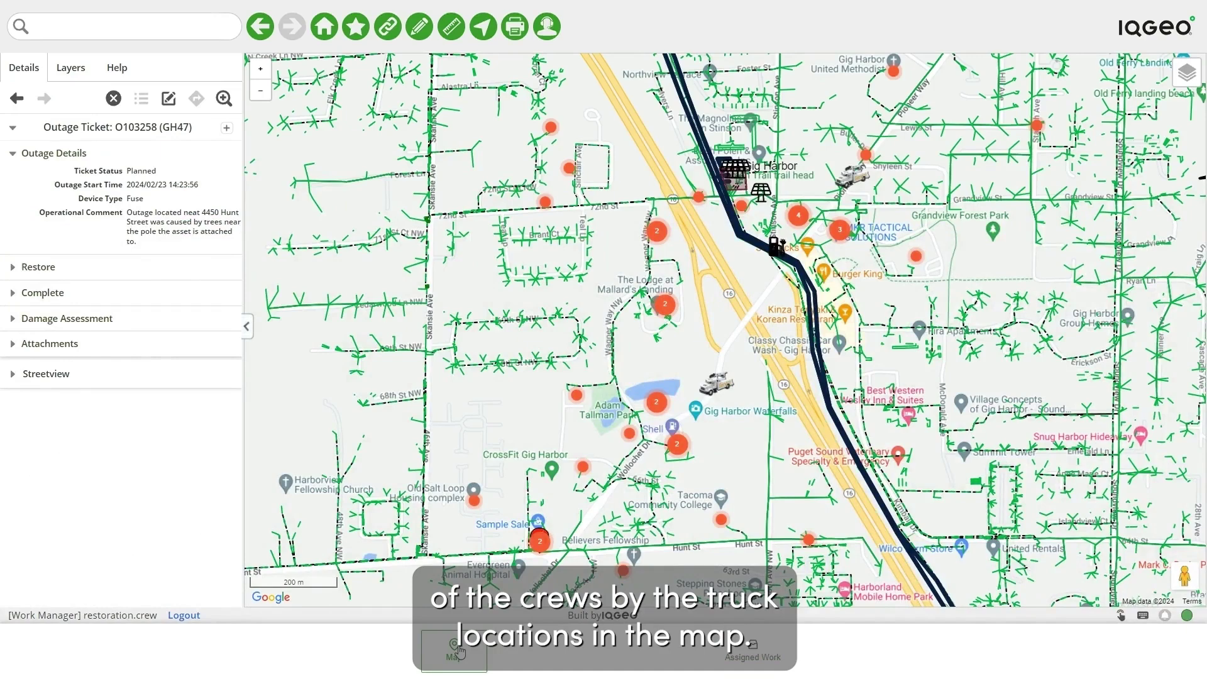
- Zoom in and pan the map to centre the Hunt St outage near 38th Ave NW
{"action": "scroll", "coordinate": [841, 562], "scroll_direction": "up", "scroll_amount": 1}
{"action": "scroll", "coordinate": [841, 562], "scroll_direction": "up", "scroll_amount": 1}
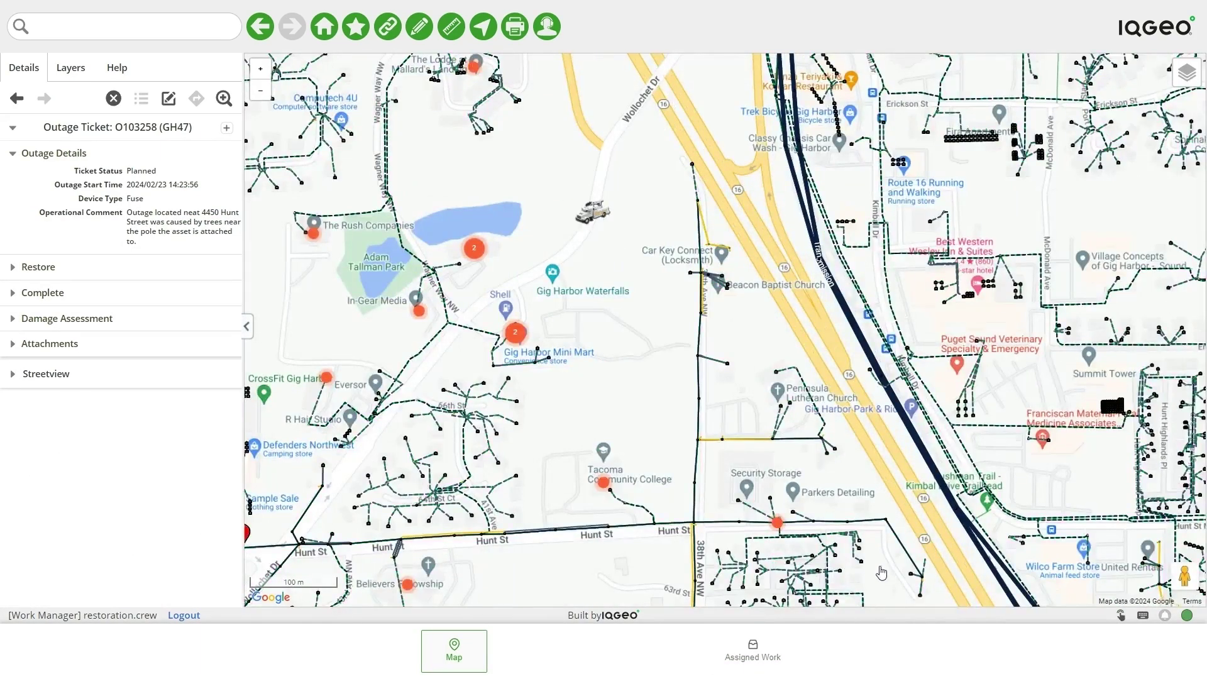
{"action": "scroll", "coordinate": [881, 572], "scroll_direction": "up", "scroll_amount": 3}
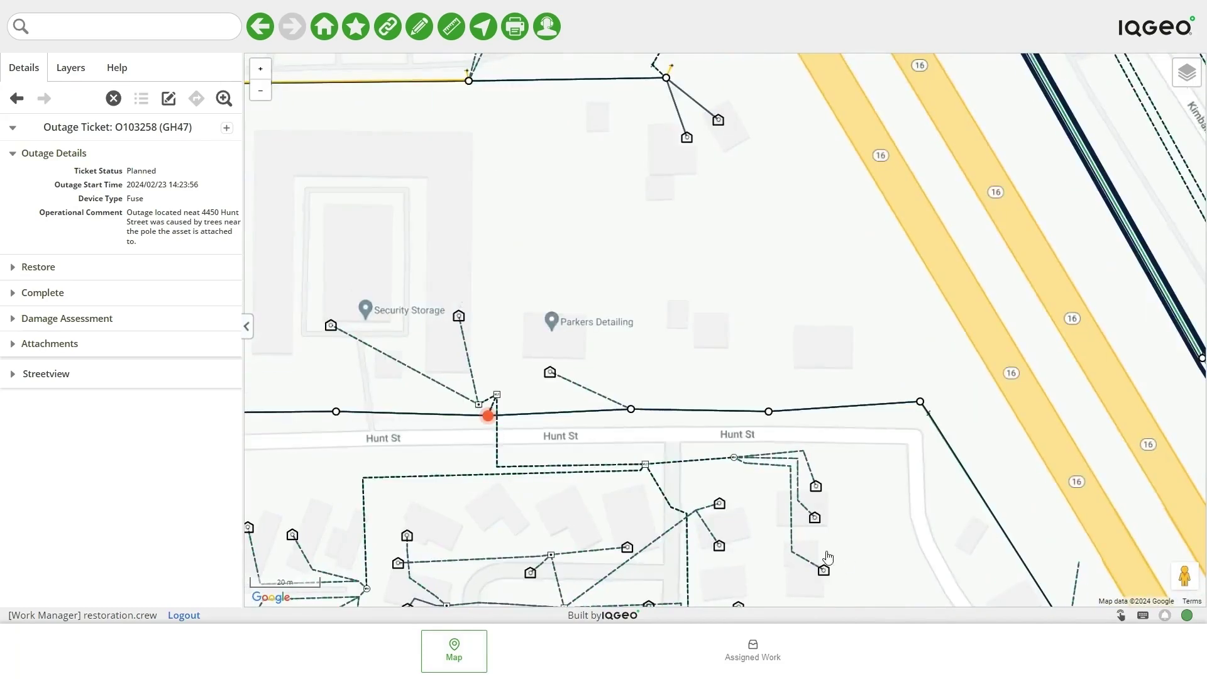
{"action": "left_click_drag", "start_coordinate": [566, 437], "coordinate": [835, 421]}
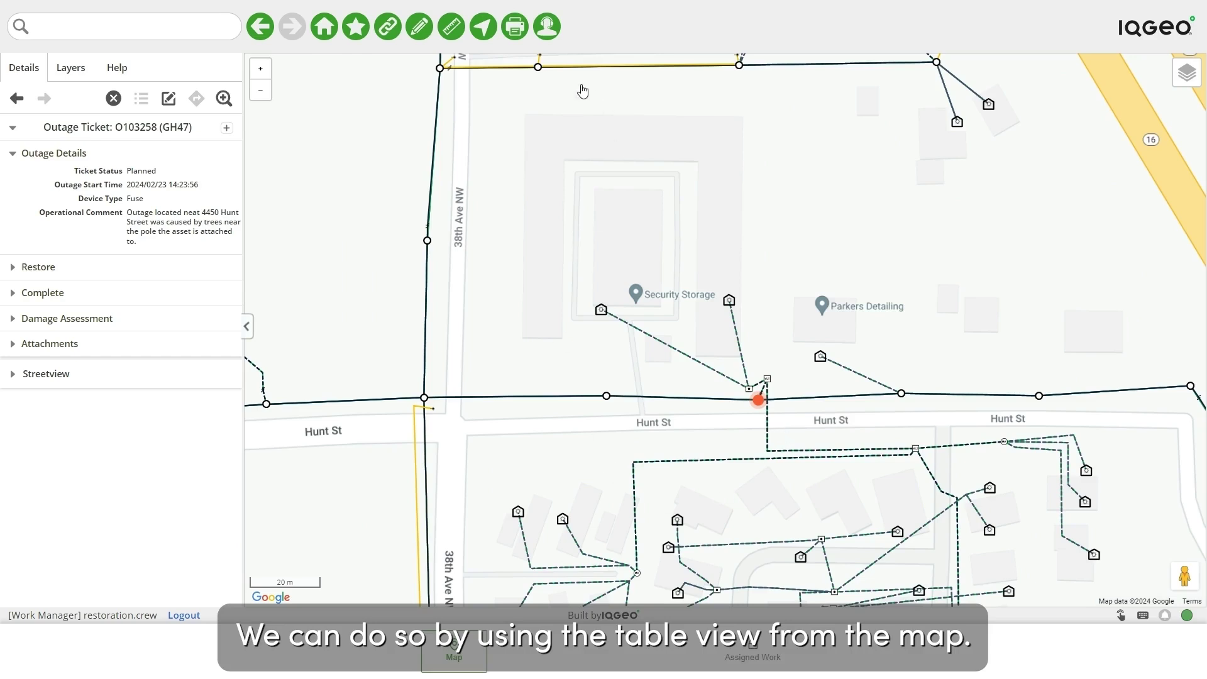
{"action": "left_click", "coordinate": [547, 26]}
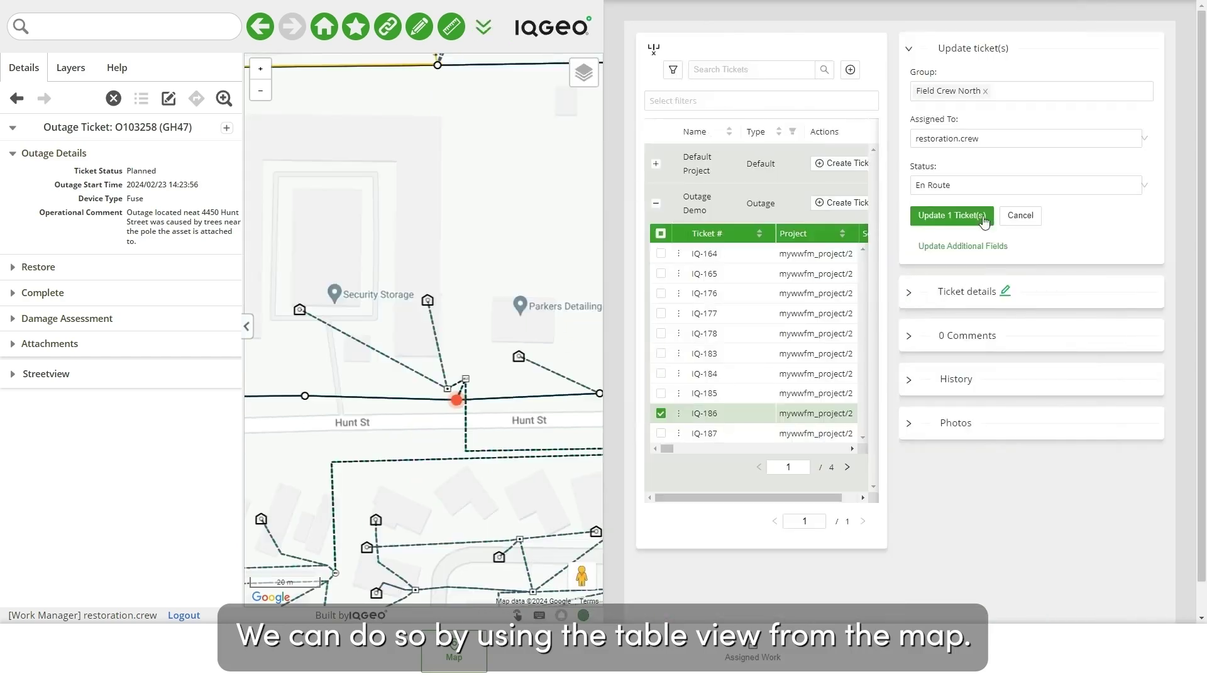
- Update ticket IQ-186's status to Onsite and confirm the single-ticket update
{"action": "left_click", "coordinate": [991, 188]}
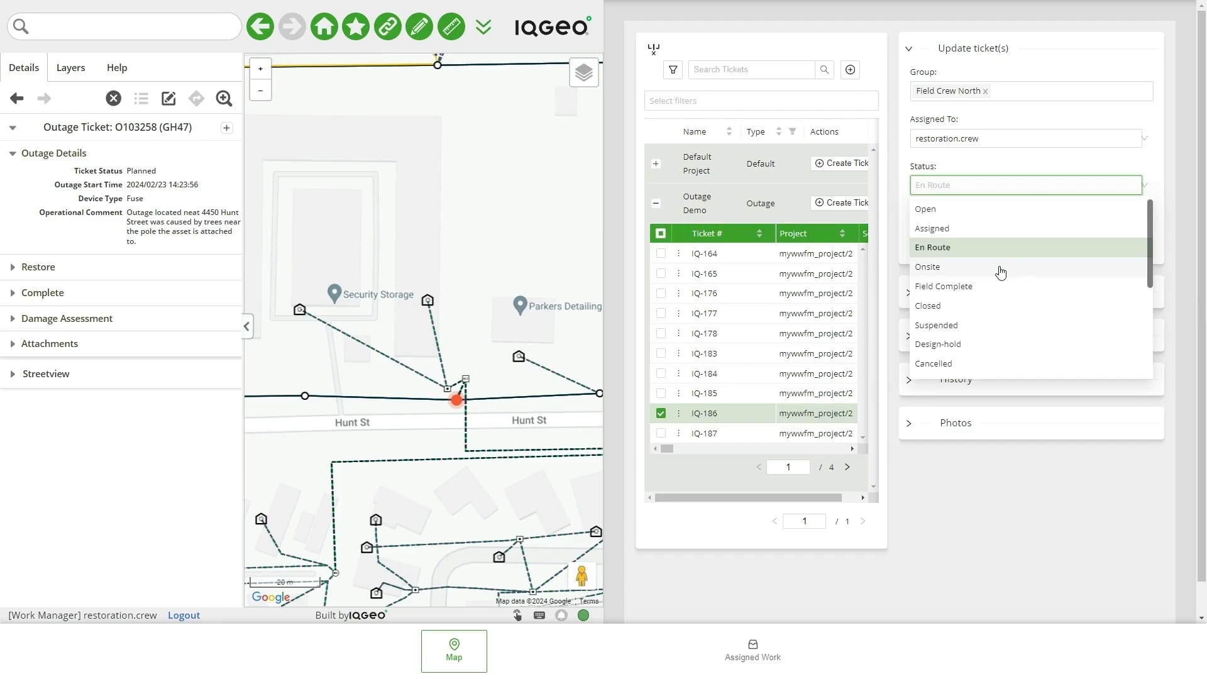
{"action": "left_click", "coordinate": [1000, 267]}
{"action": "left_click", "coordinate": [952, 220]}
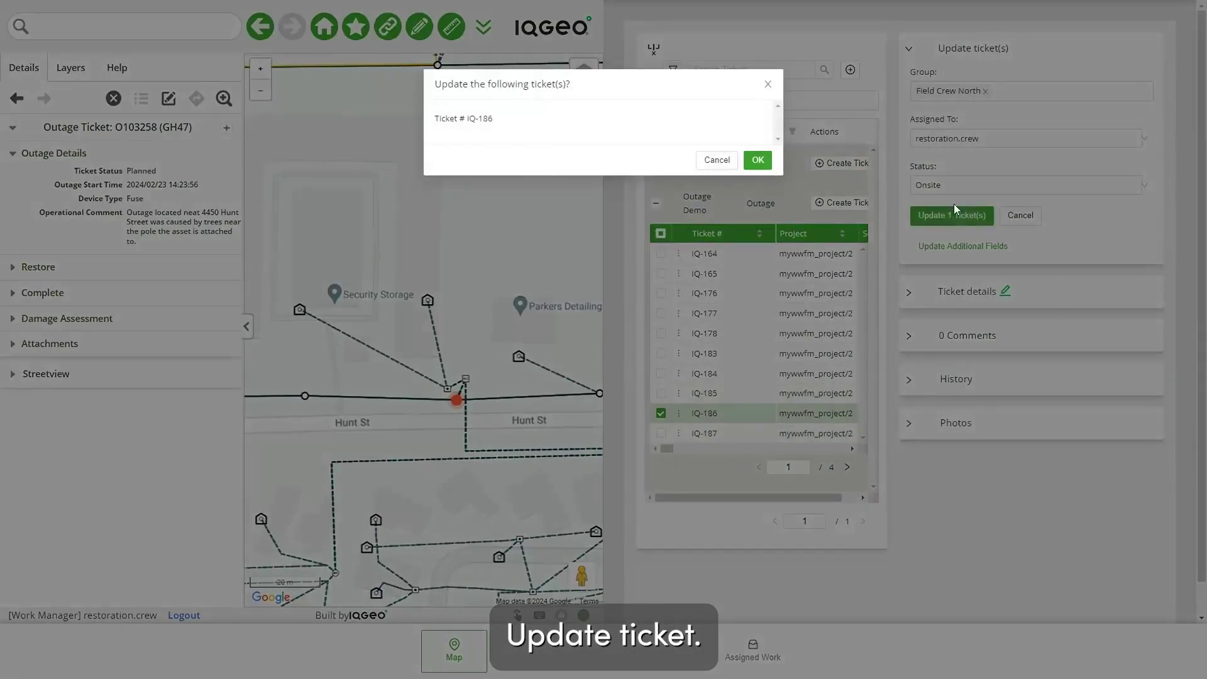
{"action": "left_click", "coordinate": [759, 162]}
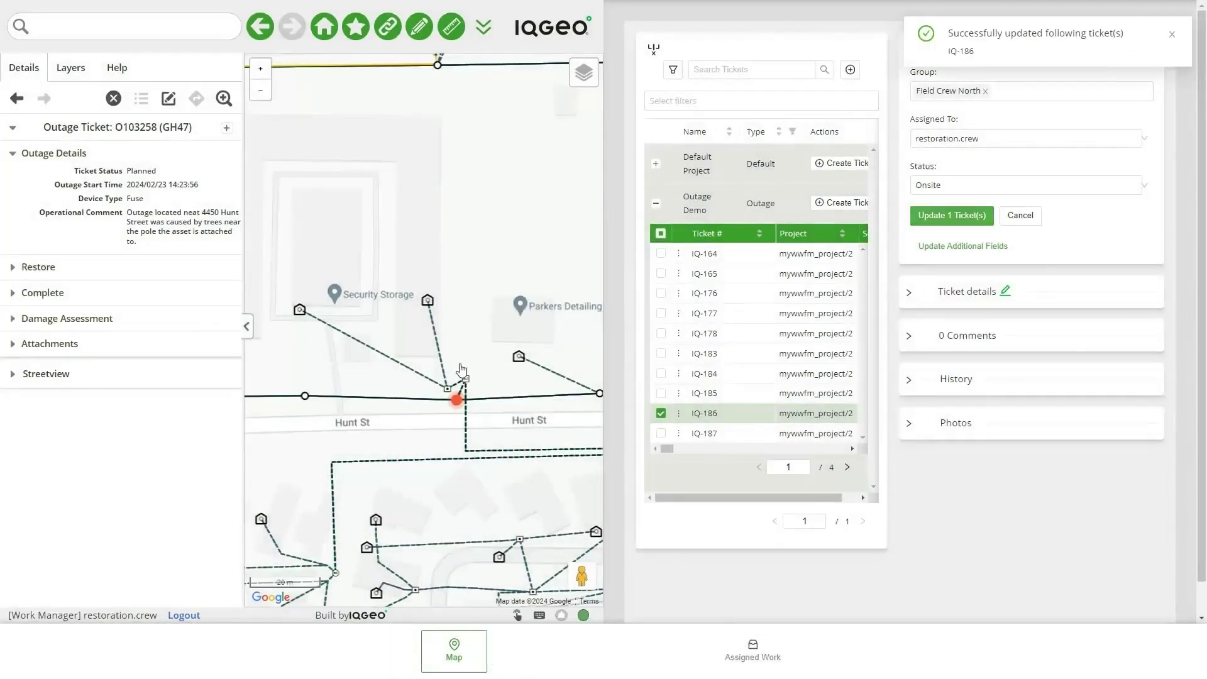
- Hide the ticket table and open the linked outage ticket O103258
{"action": "left_click", "coordinate": [484, 28]}
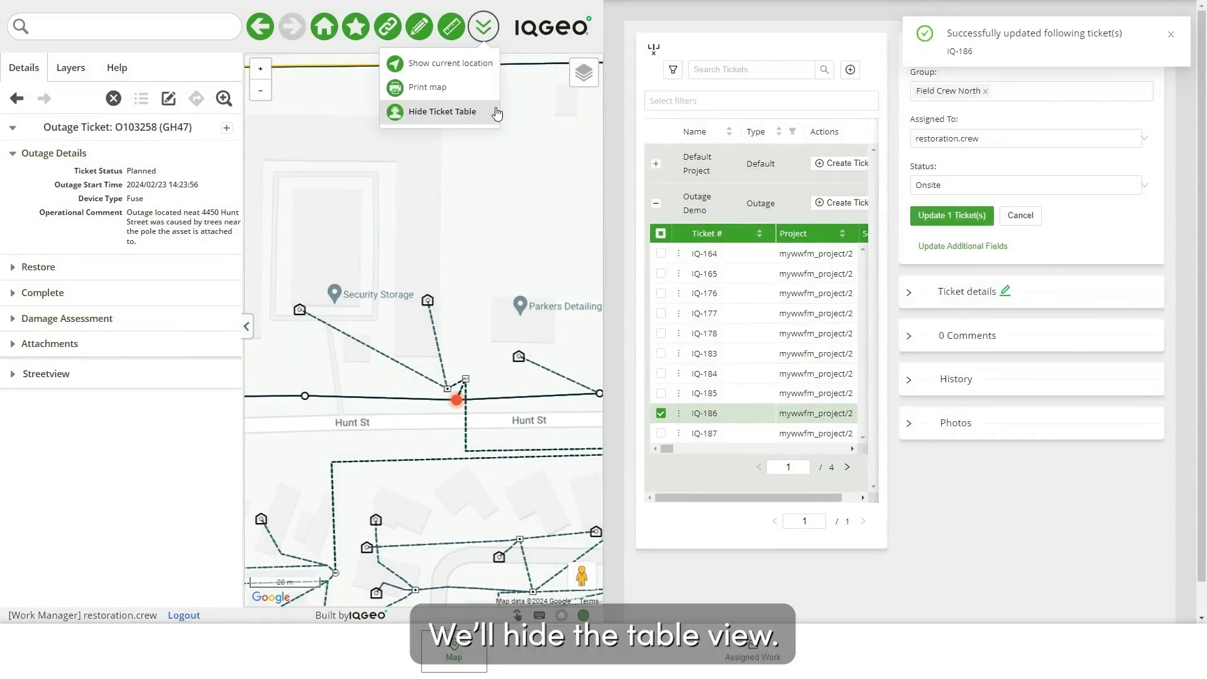
{"action": "left_click", "coordinate": [459, 114]}
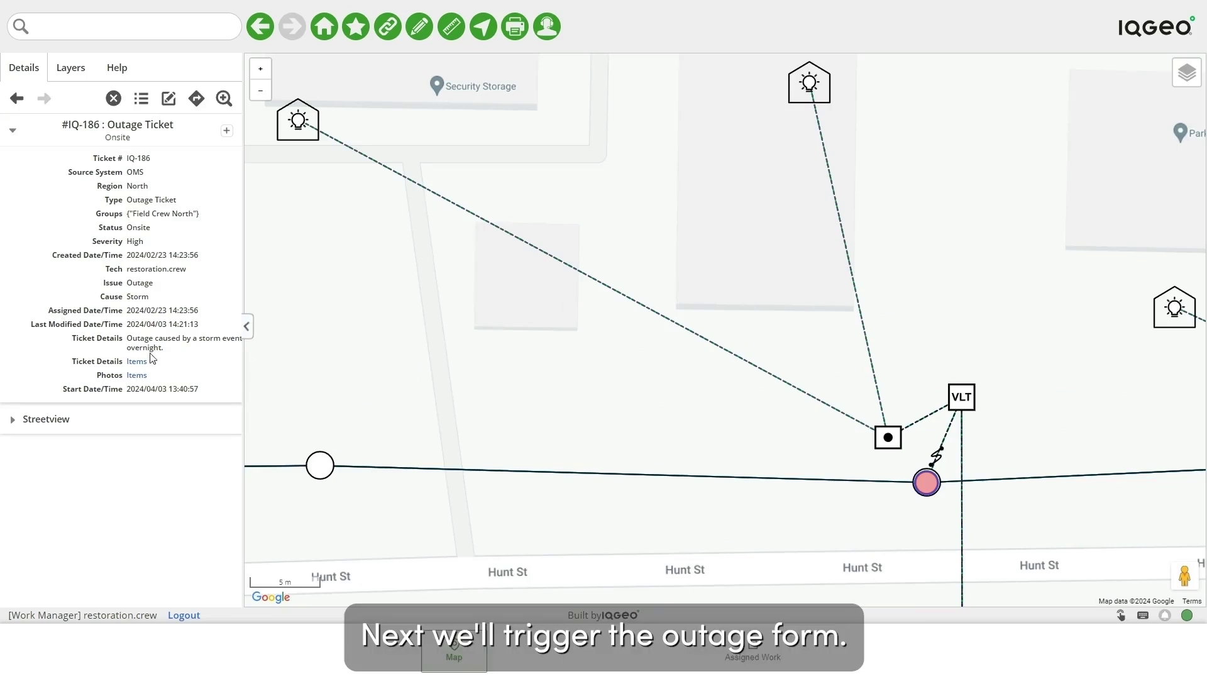
{"action": "left_click", "coordinate": [137, 362]}
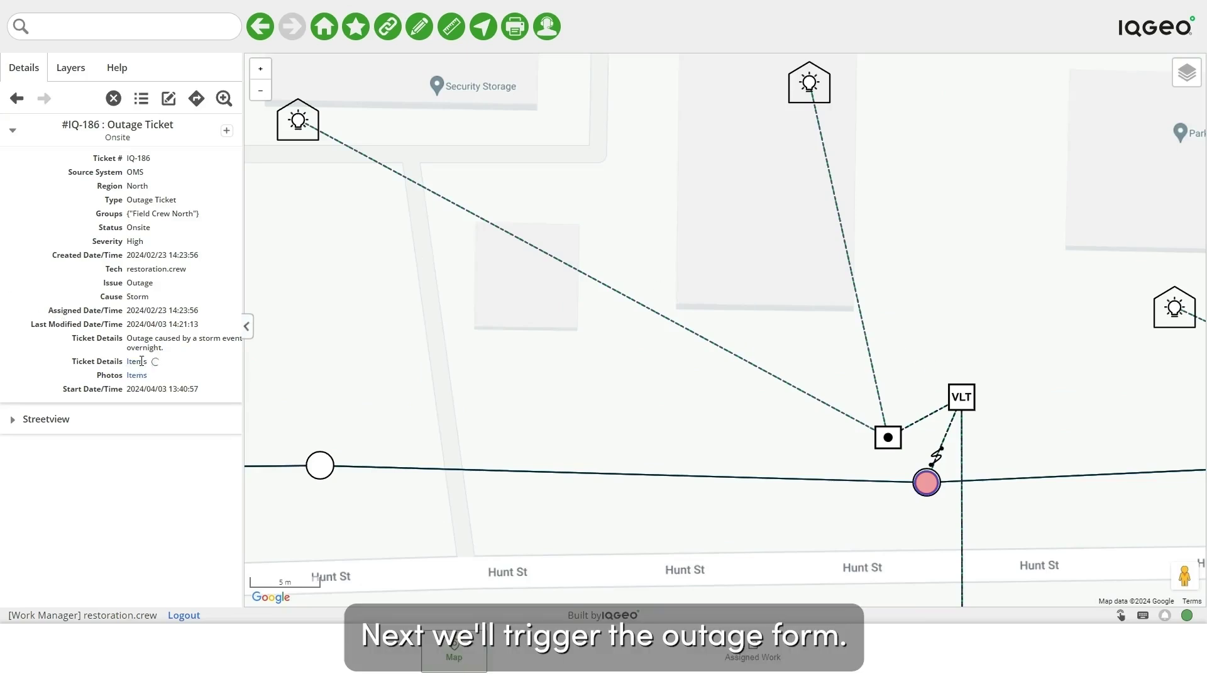
- Edit outage ticket O103258 (GH47) and switch its ticket status to In Progress
{"action": "left_click", "coordinate": [168, 99]}
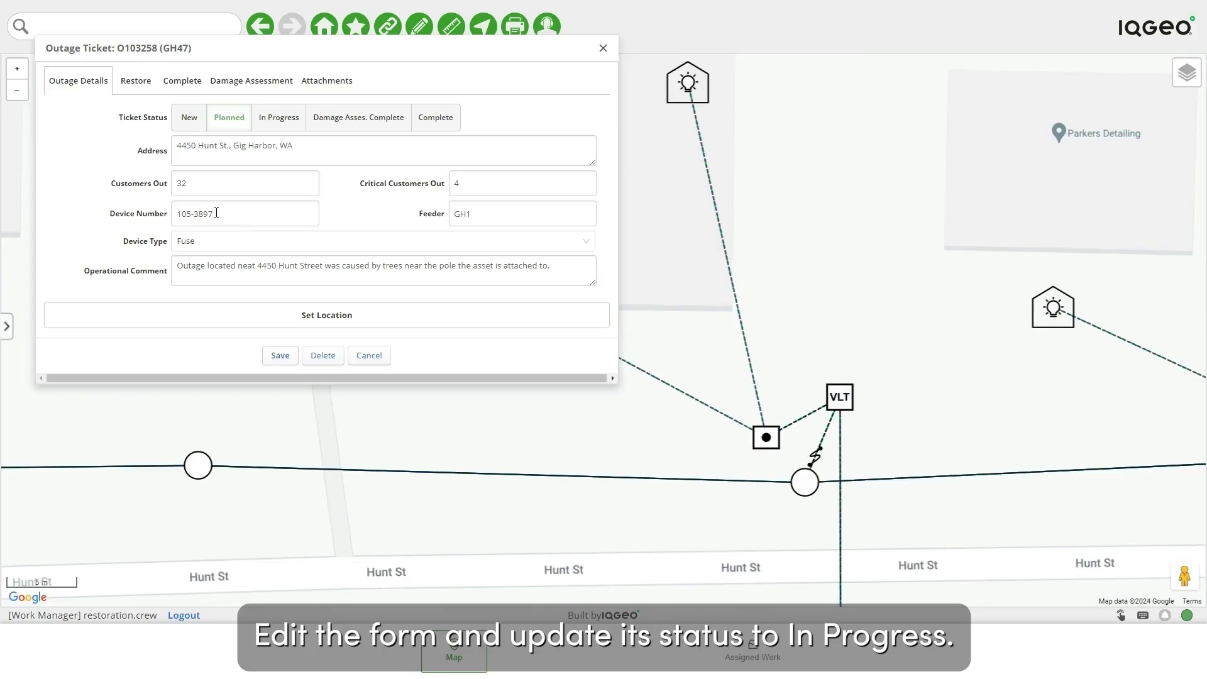
{"action": "left_click", "coordinate": [282, 121]}
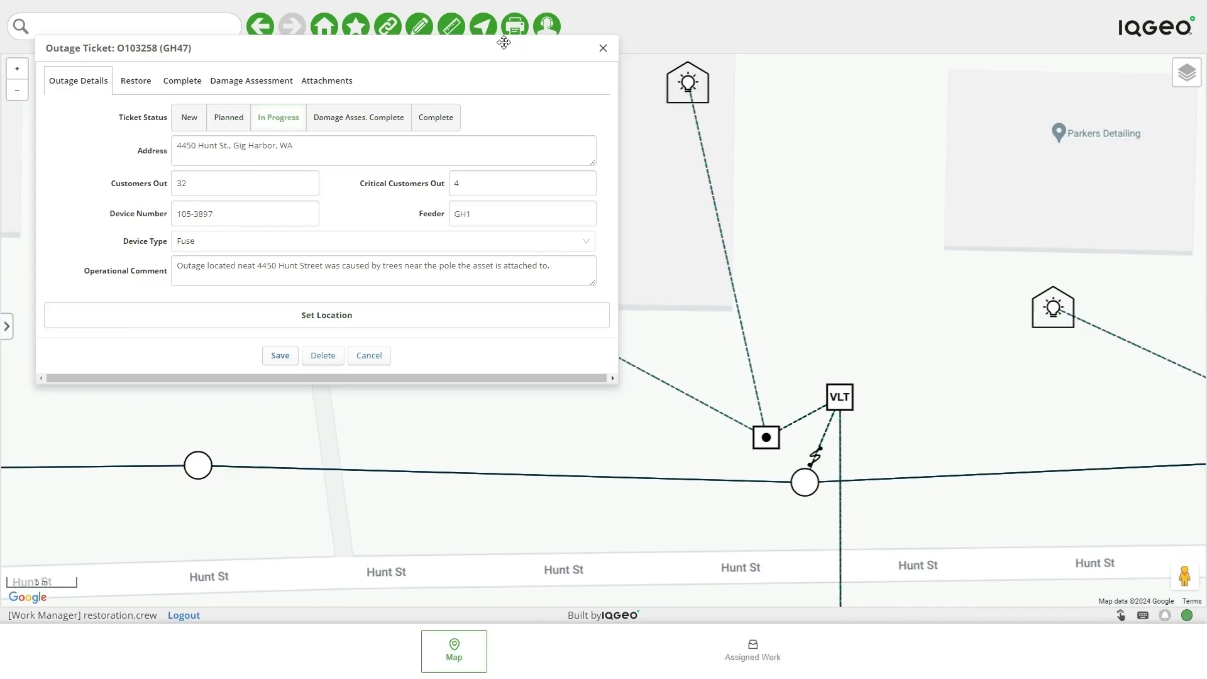
{"action": "left_click_drag", "start_coordinate": [494, 49], "coordinate": [526, 166]}
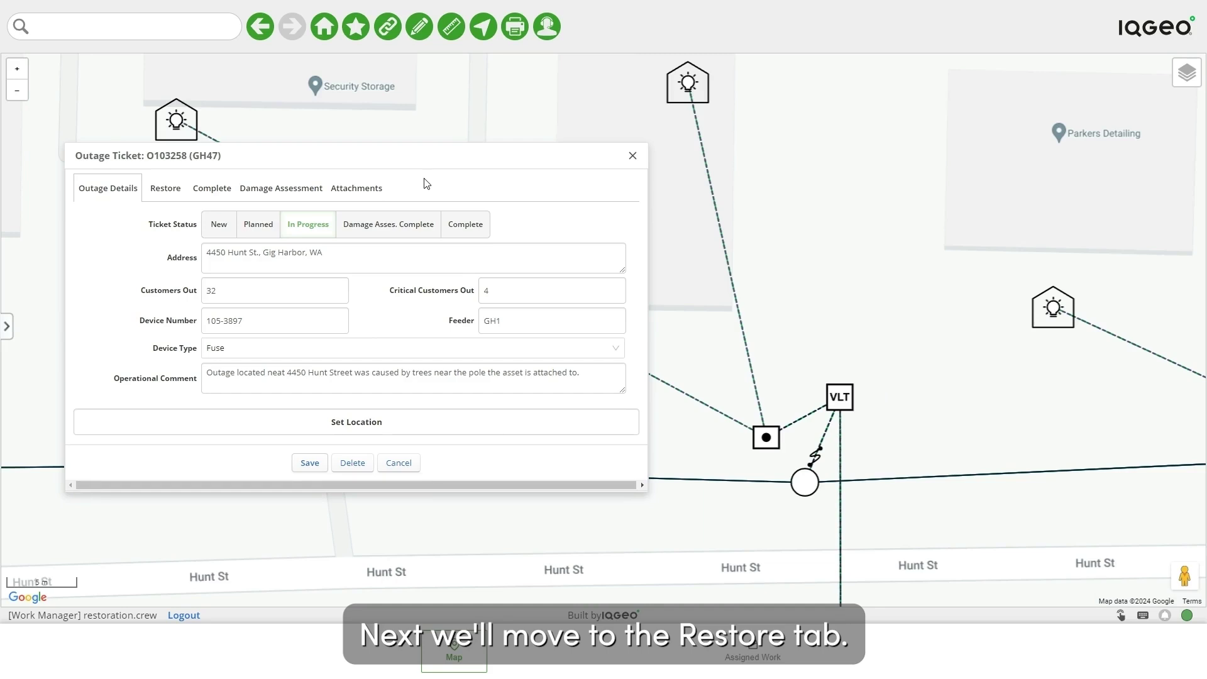
- On the Restore tab, confirm location Yes, decline the ERT, and update ERT by + 2 Hours
{"action": "left_click", "coordinate": [170, 198]}
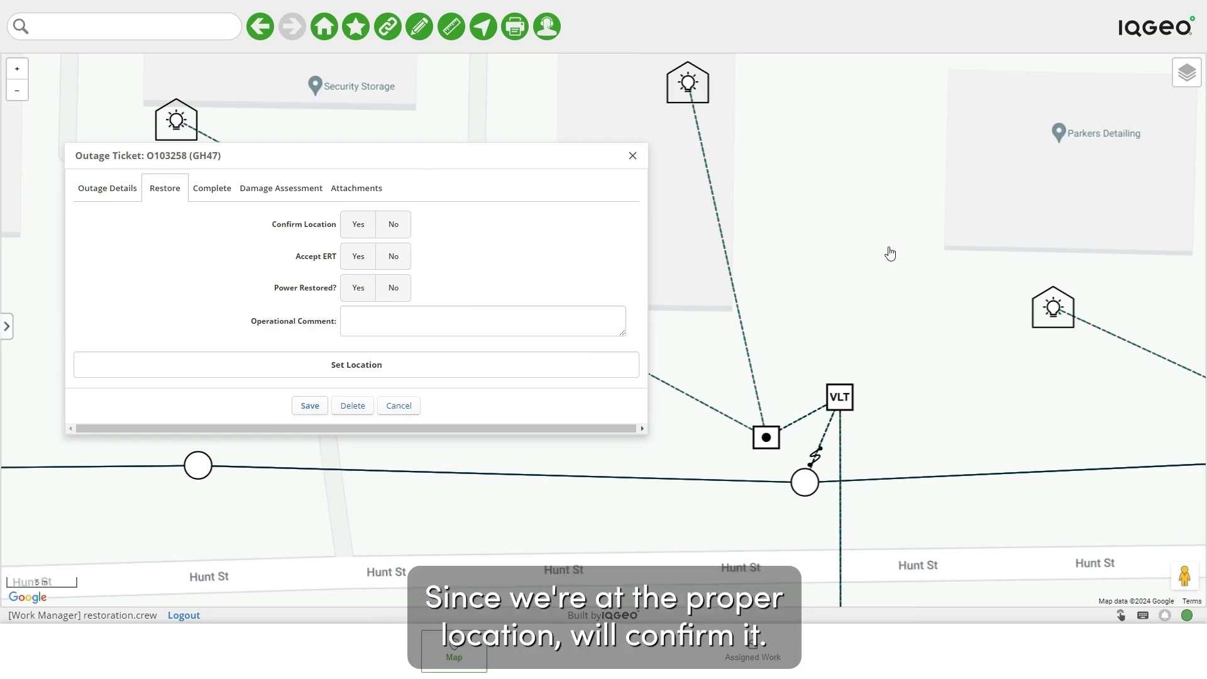
{"action": "left_click", "coordinate": [393, 225]}
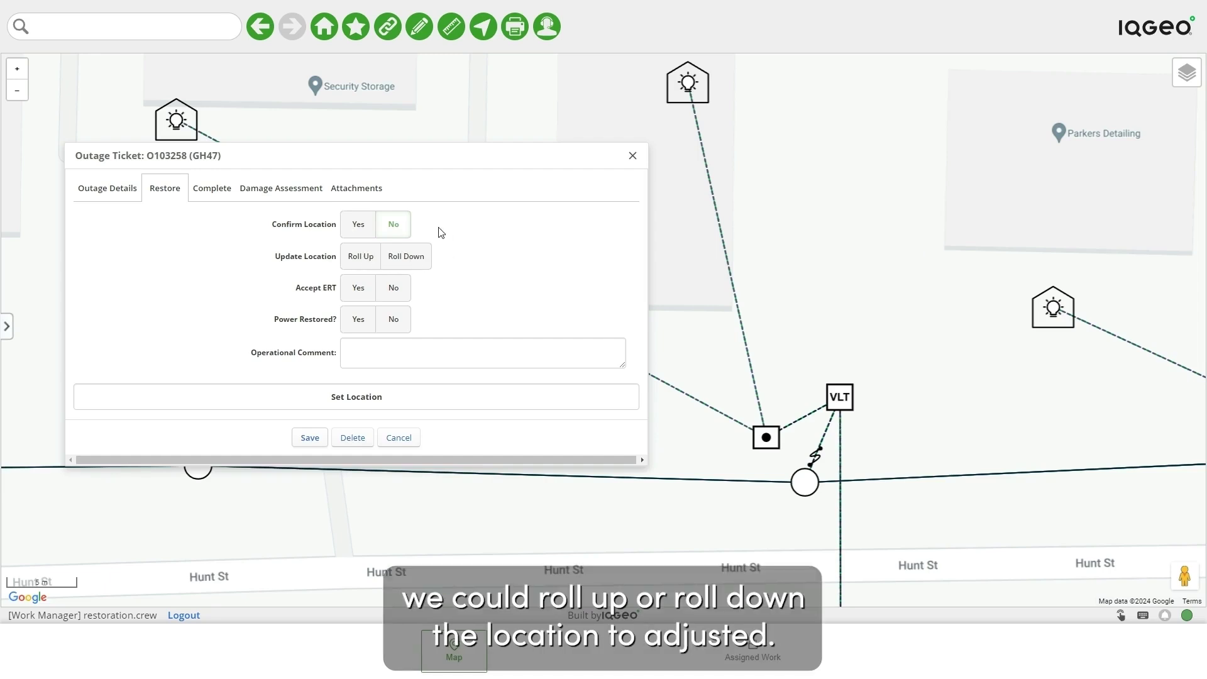
{"action": "left_click", "coordinate": [362, 229]}
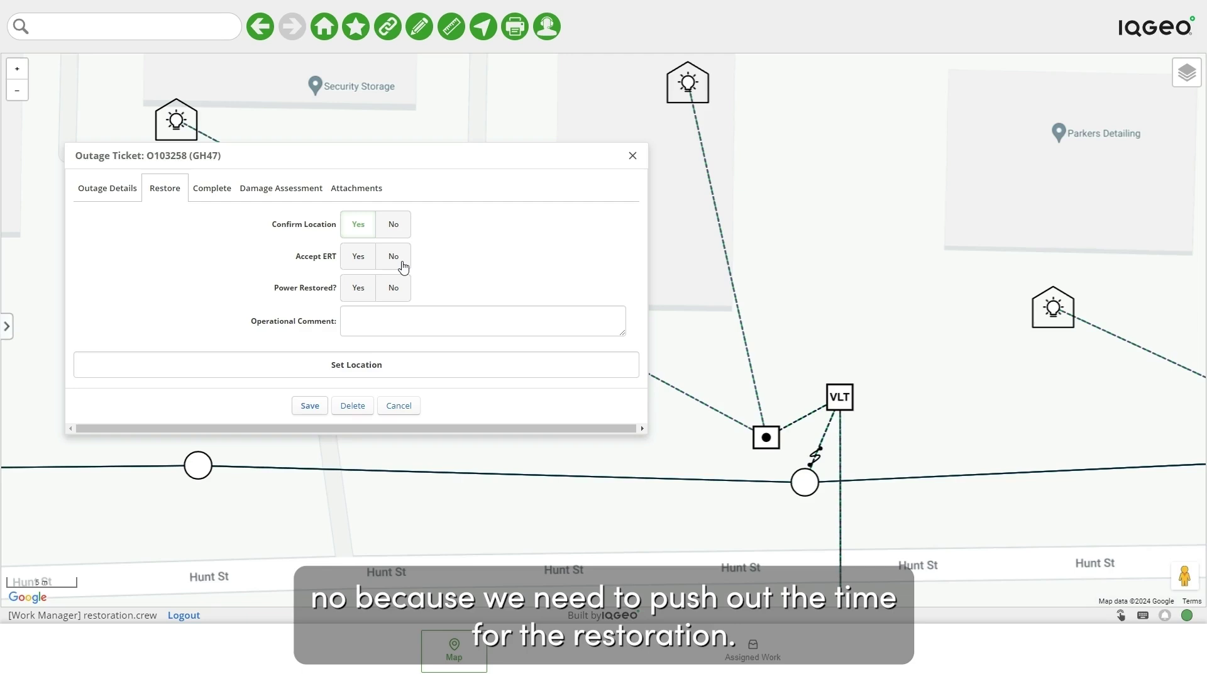
{"action": "left_click", "coordinate": [403, 268]}
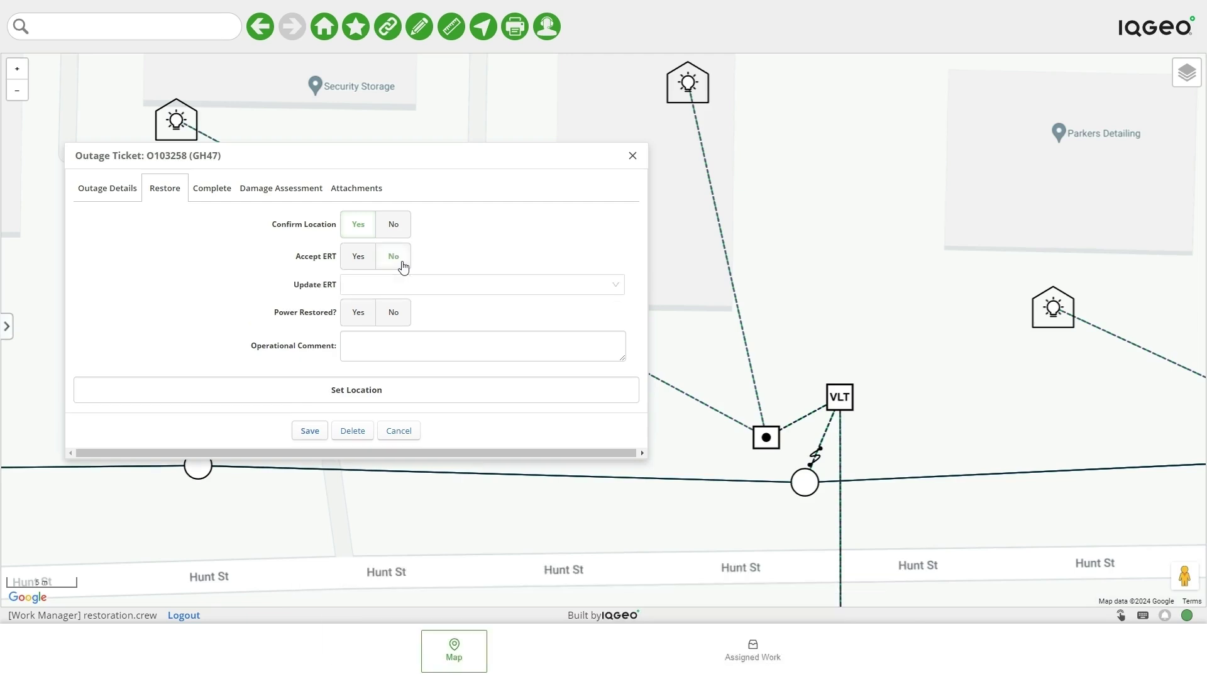
{"action": "left_click", "coordinate": [488, 286]}
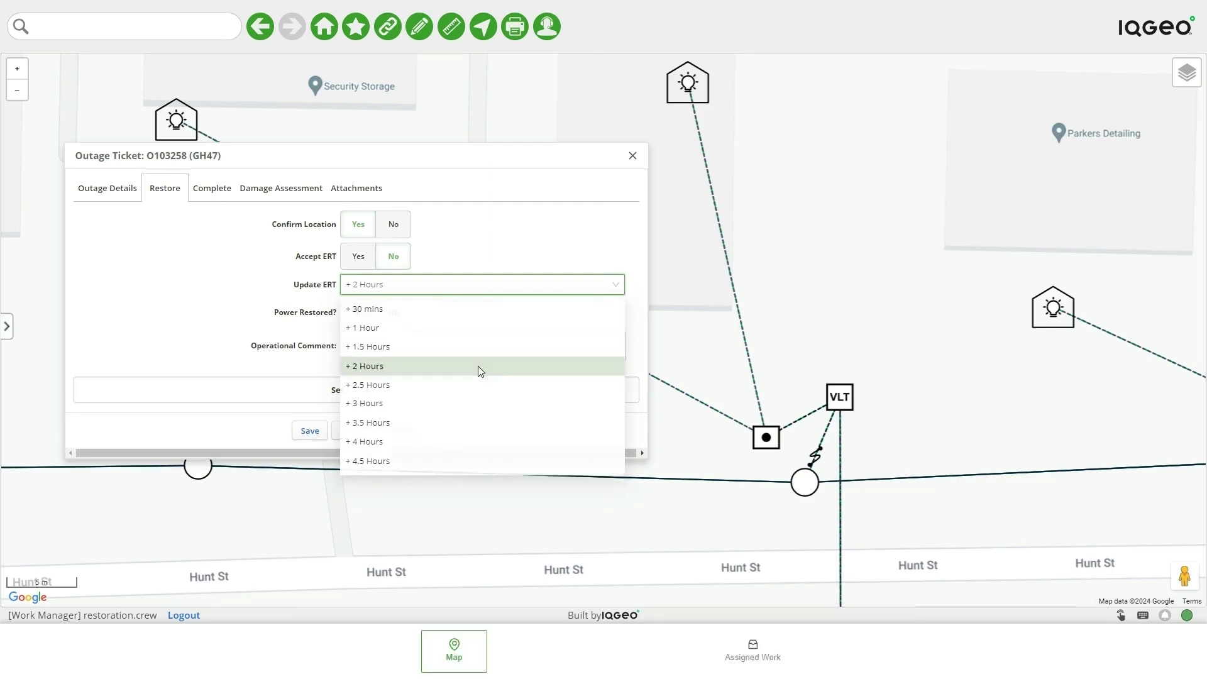
{"action": "left_click", "coordinate": [477, 368]}
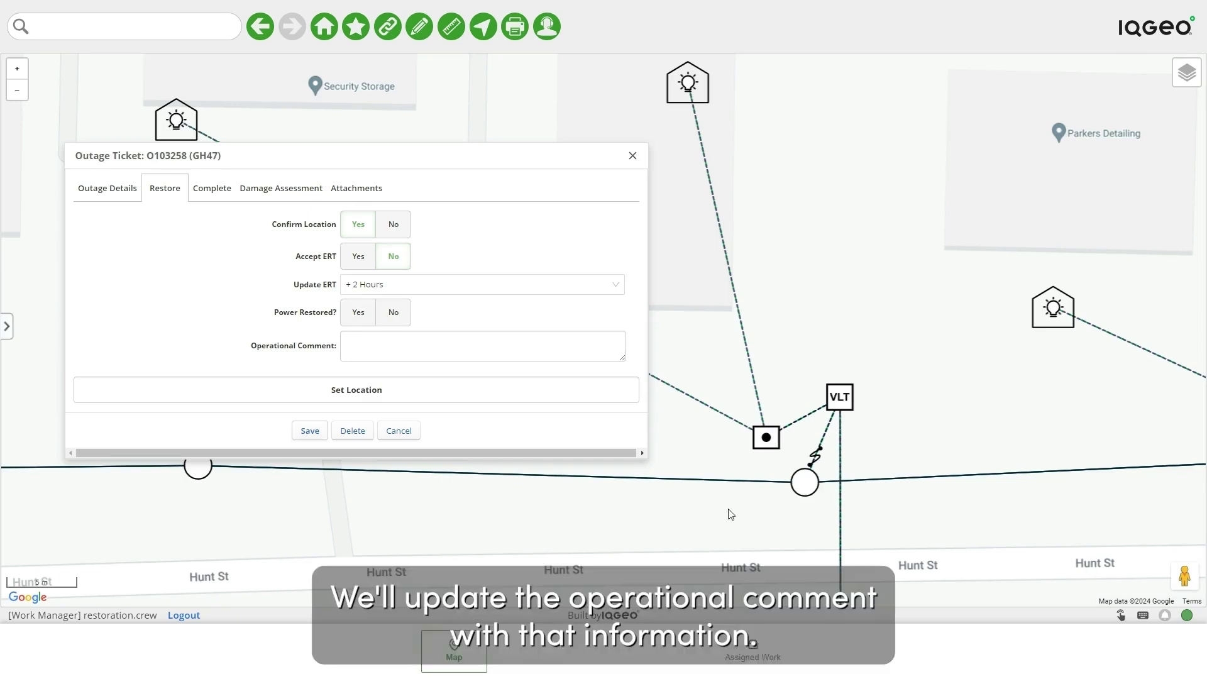
- Enter the operational comment 'the crew has the materials needed for the truck to repair the cross arm'
{"action": "left_click", "coordinate": [424, 354]}
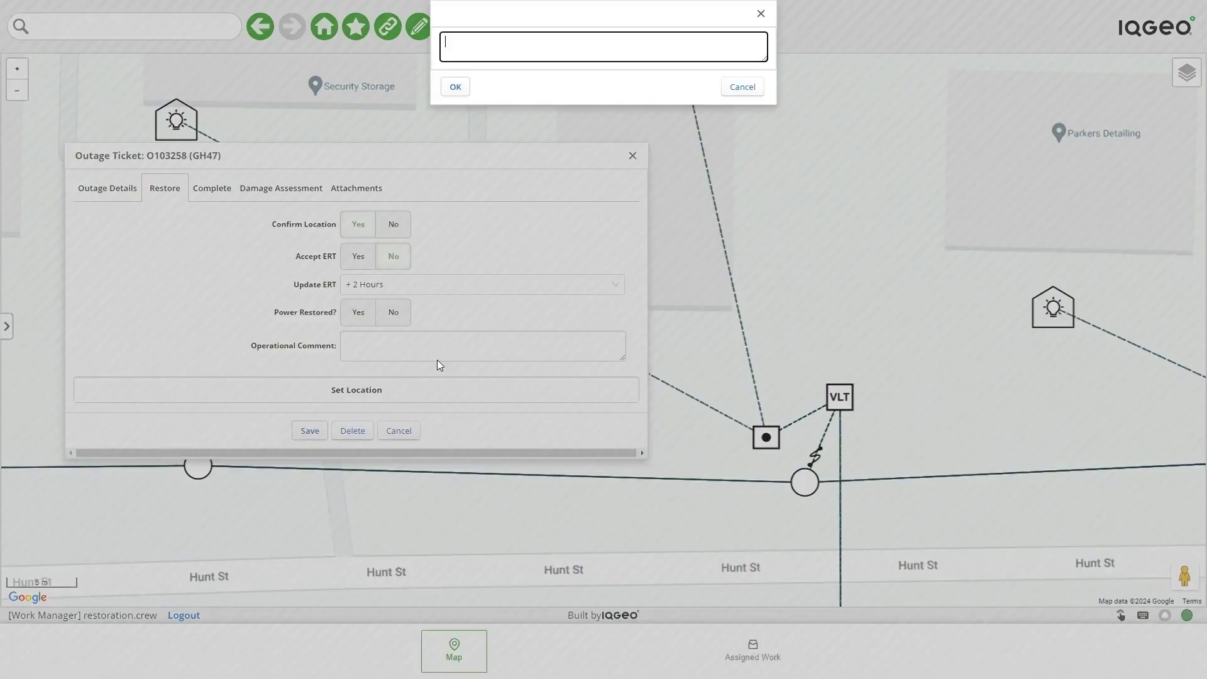
{"action": "type", "text": "the crew has the materials needed for the job on th"}
{"action": "type", "text": "e truck to repair the cross arm"}
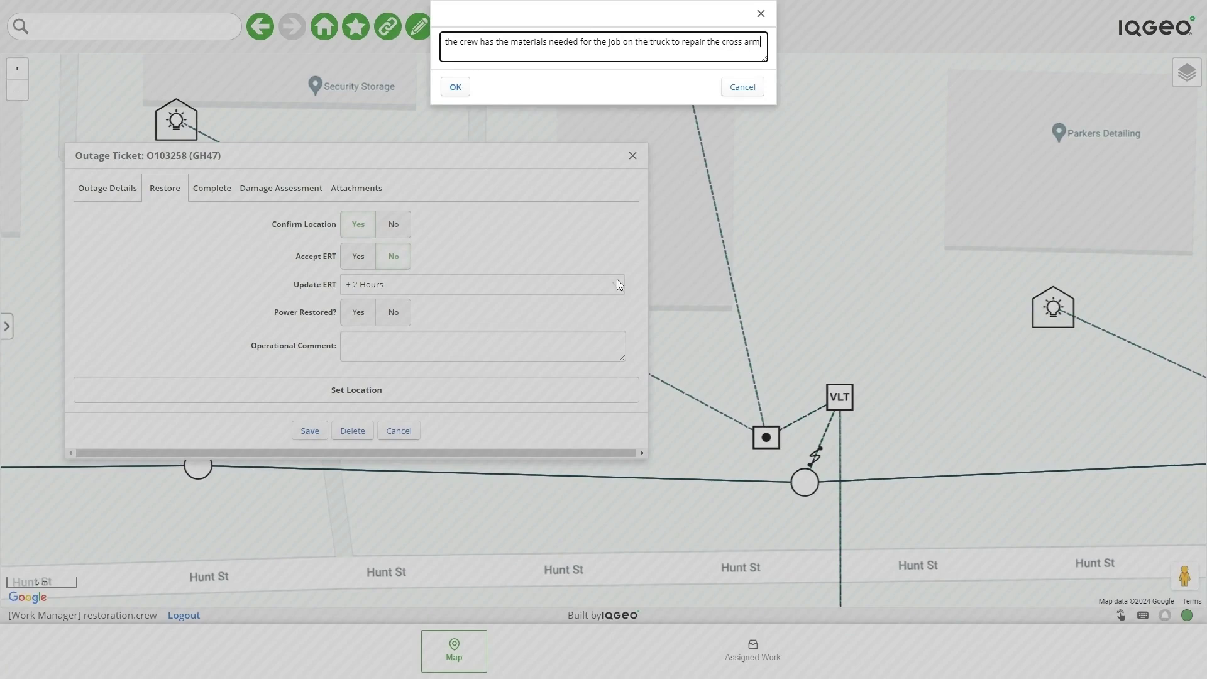
{"action": "left_click", "coordinate": [456, 87]}
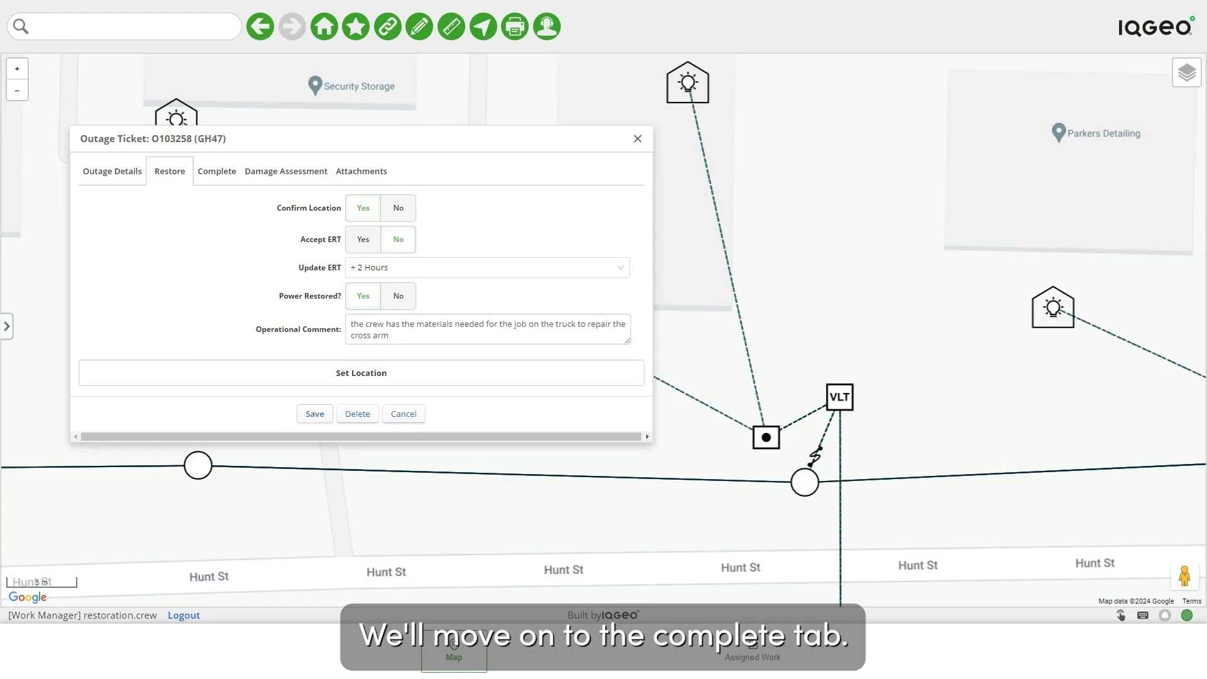
- Add low-priority Veg Management follow-on work commented 'Trees in the encroachment zone near the pole and equipment.'
{"action": "left_click", "coordinate": [209, 173]}
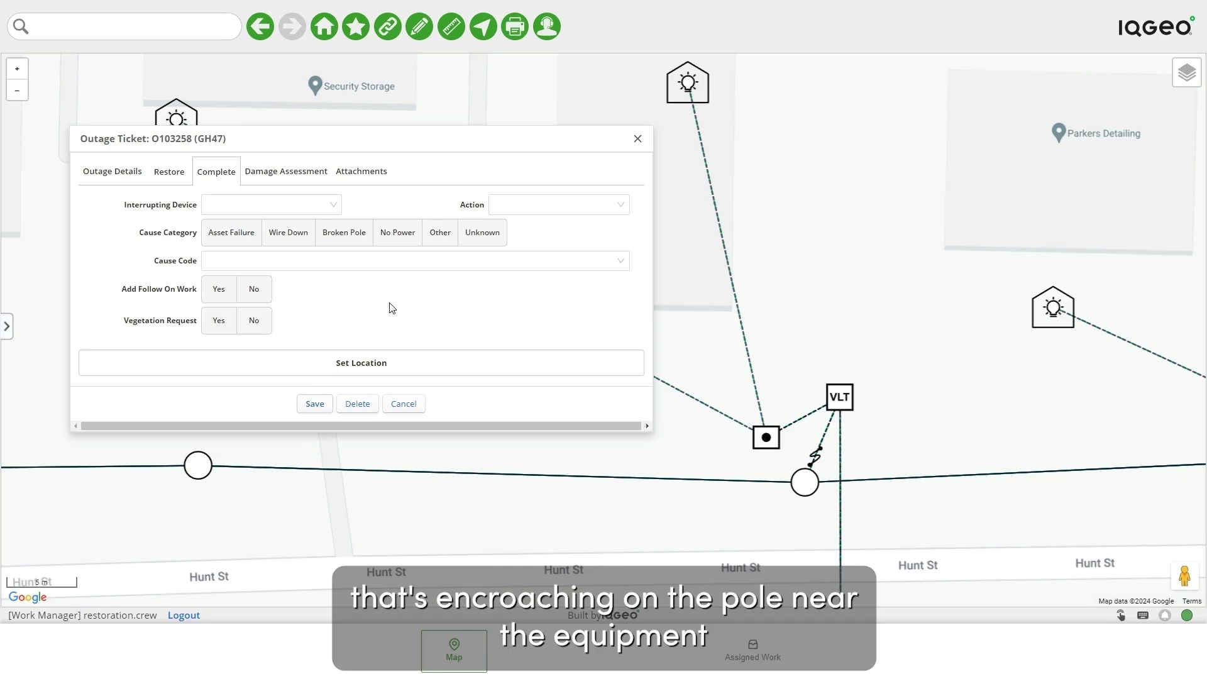
{"action": "left_click", "coordinate": [221, 289]}
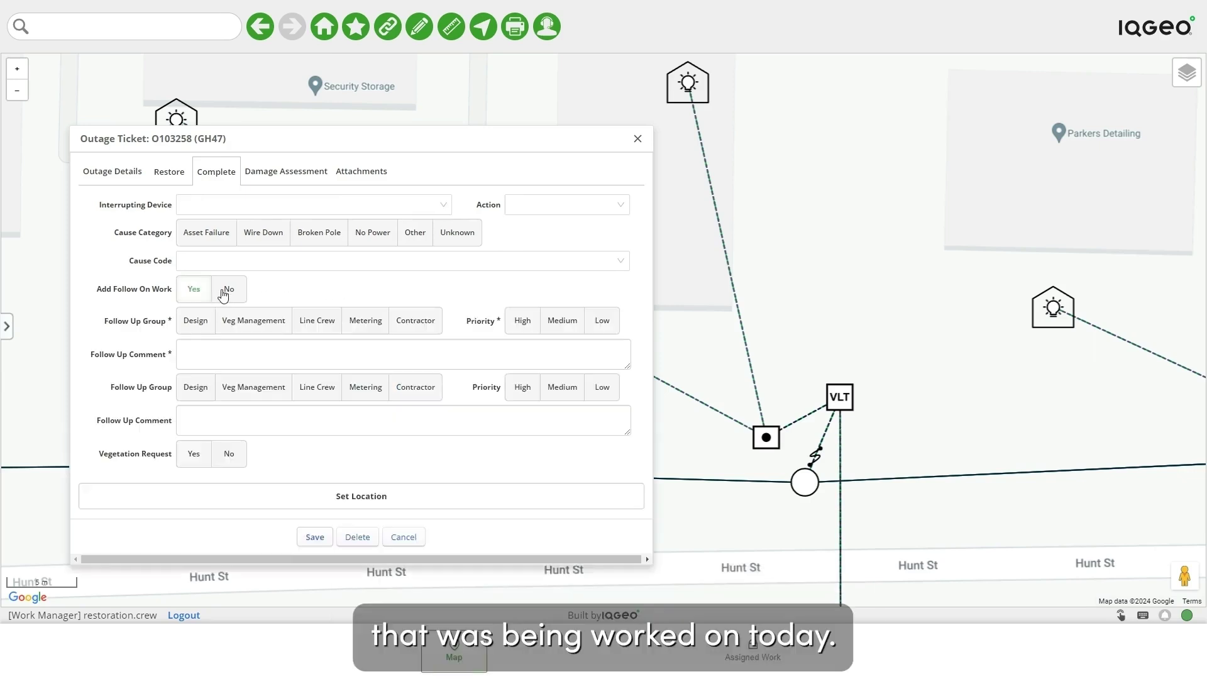
{"action": "left_click", "coordinate": [267, 328]}
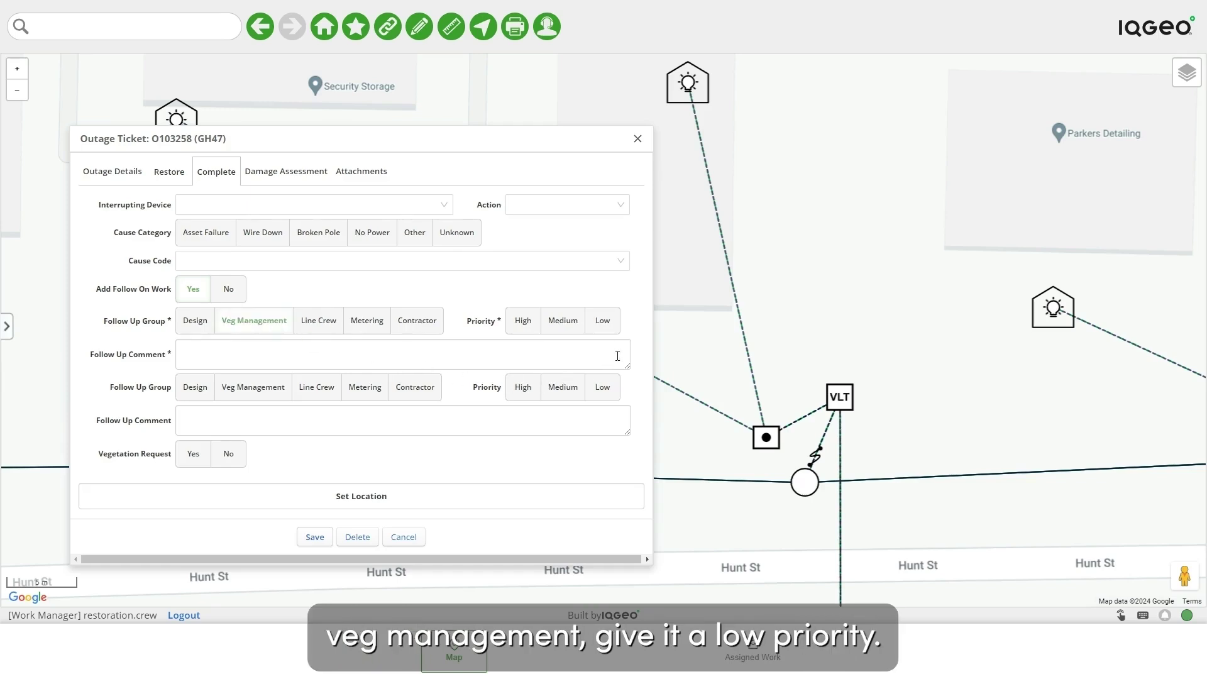
{"action": "left_click", "coordinate": [602, 320]}
{"action": "left_click", "coordinate": [528, 356]}
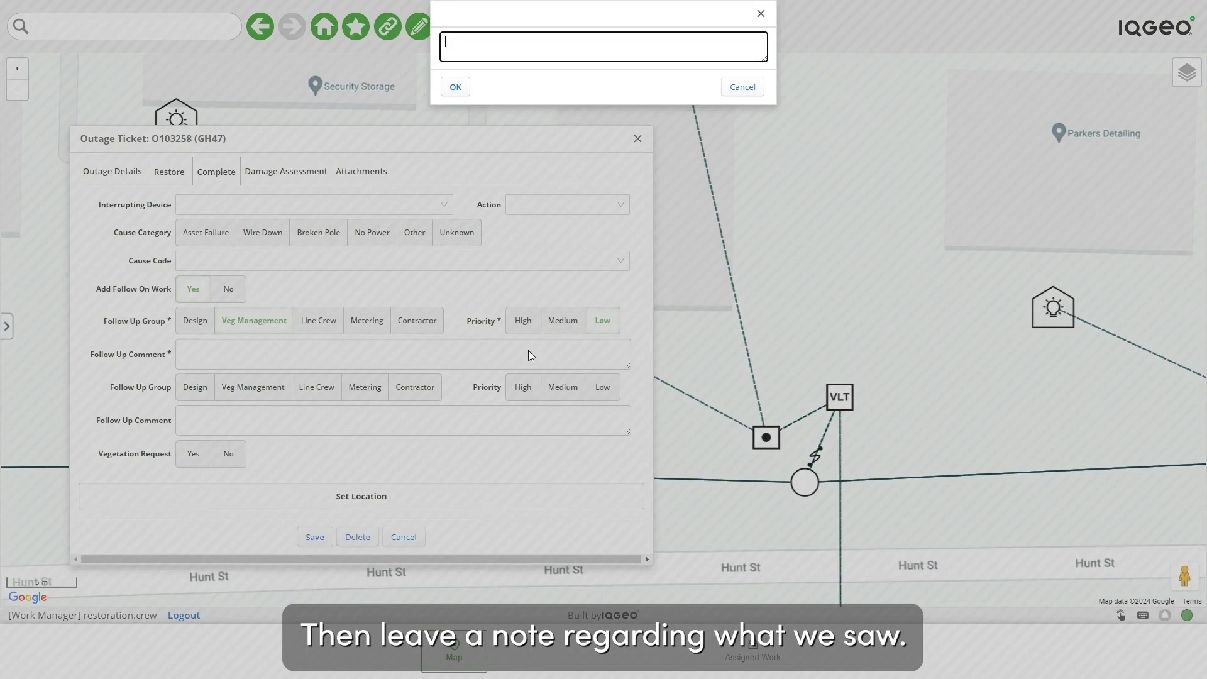
{"action": "type", "text": "Trees in the encroachment zone enar the"}
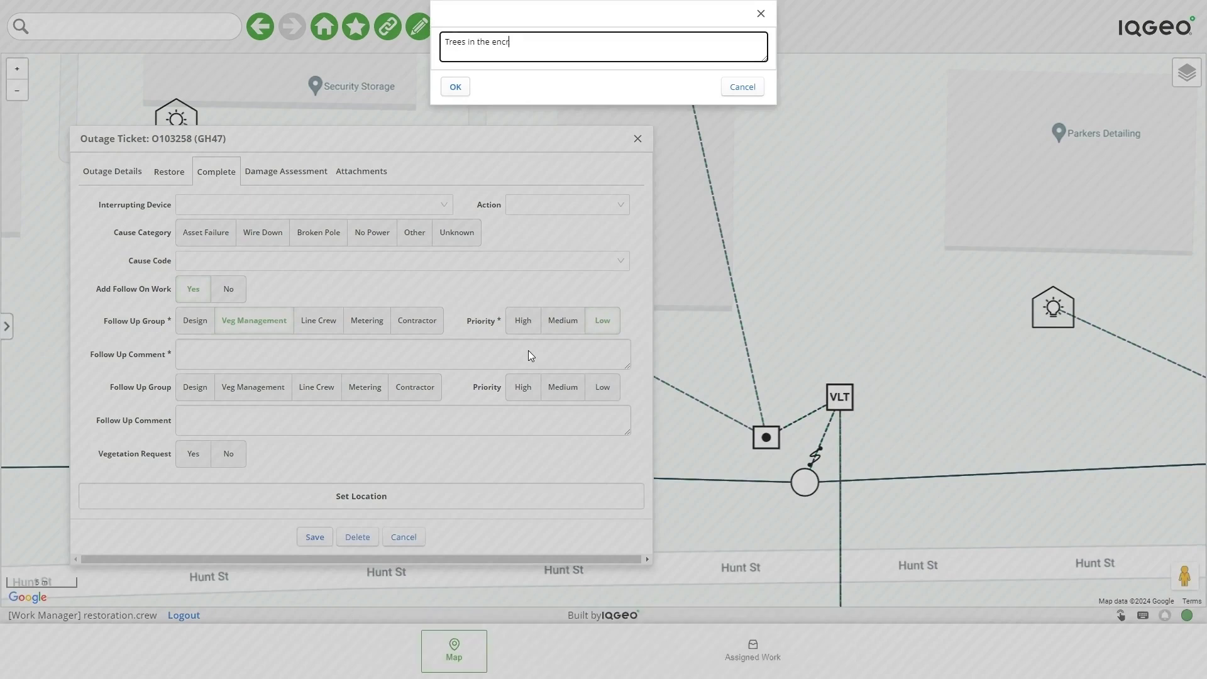
{"action": "key", "text": "BackSpace"}
{"action": "key", "text": "BackSpace"}
{"action": "key", "text": "BackSpace"}
{"action": "key", "text": "BackSpace"}
{"action": "key", "text": "BackSpace"}
{"action": "key", "text": "BackSpace"}
{"action": "key", "text": "BackSpace"}
{"action": "key", "text": "BackSpace"}
{"action": "type", "text": "near the pole and equipment."}
{"action": "left_click", "coordinate": [455, 84]}
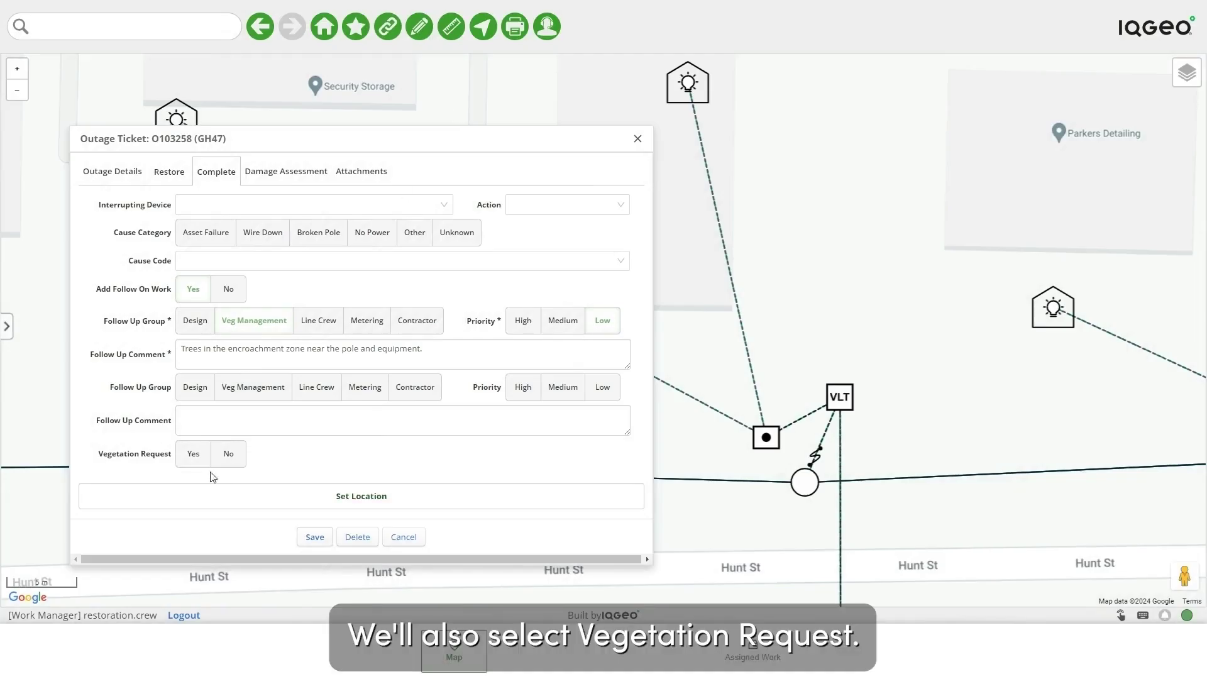
- Request vegetation work, set the outage ticket status to Complete, and save
{"action": "left_click", "coordinate": [198, 460]}
{"action": "left_click", "coordinate": [114, 180]}
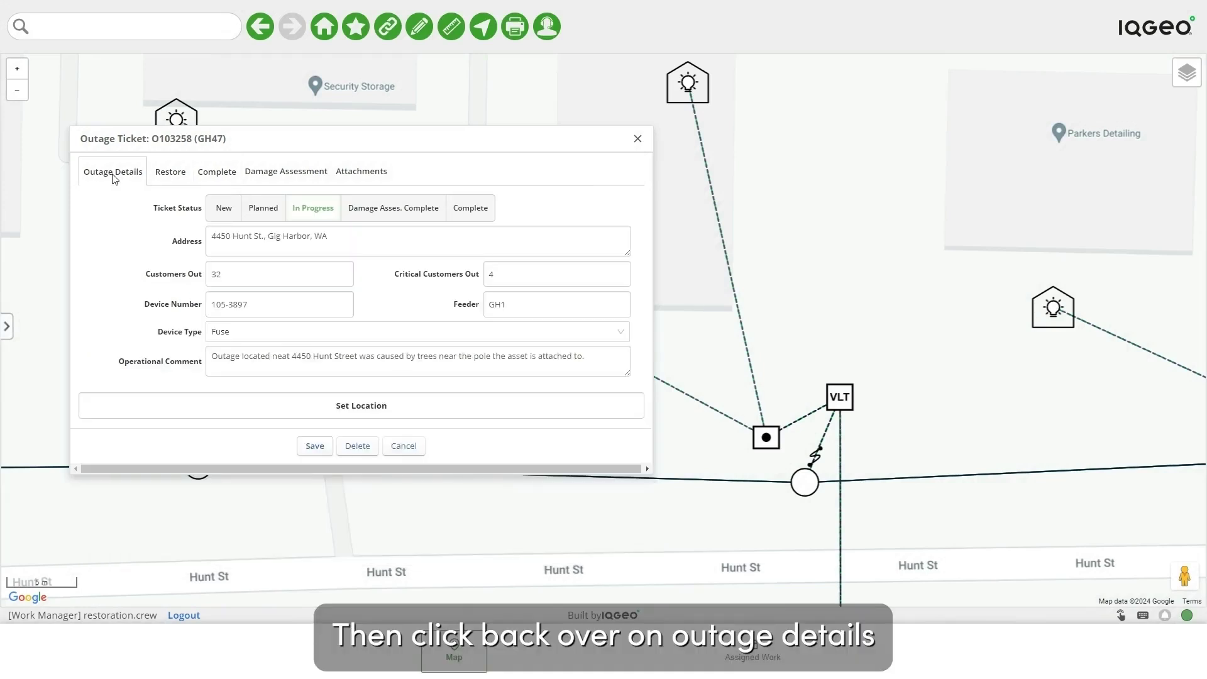
{"action": "left_click", "coordinate": [474, 216]}
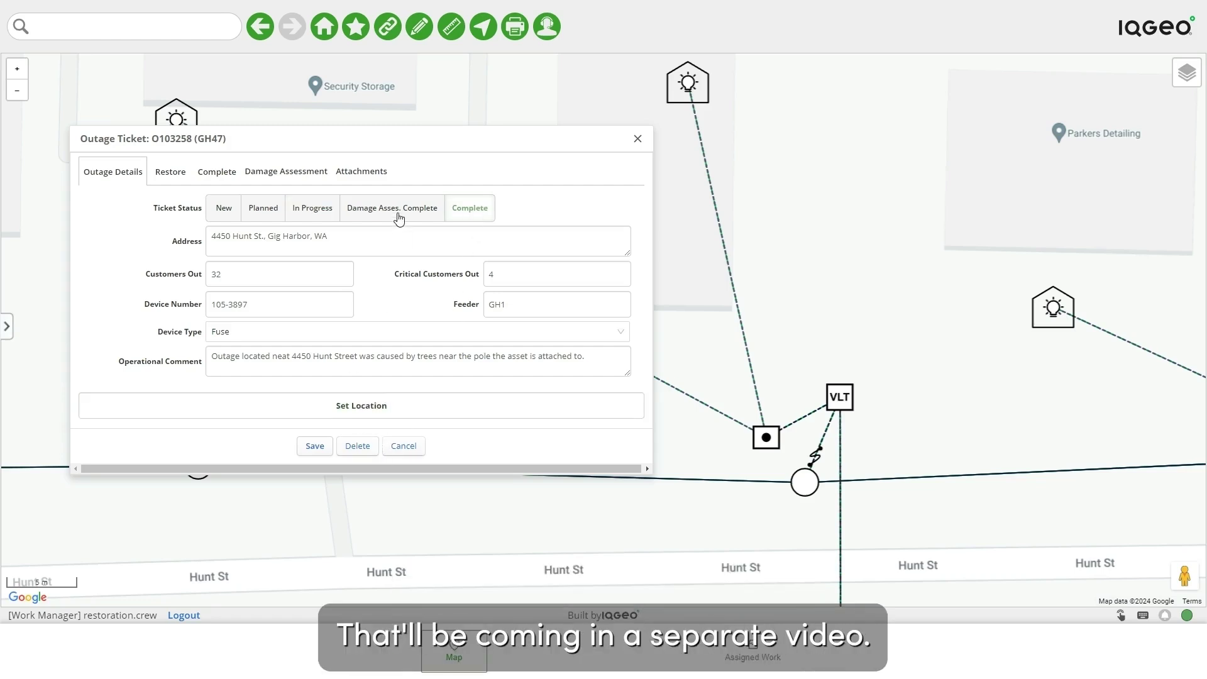
{"action": "left_click", "coordinate": [312, 448]}
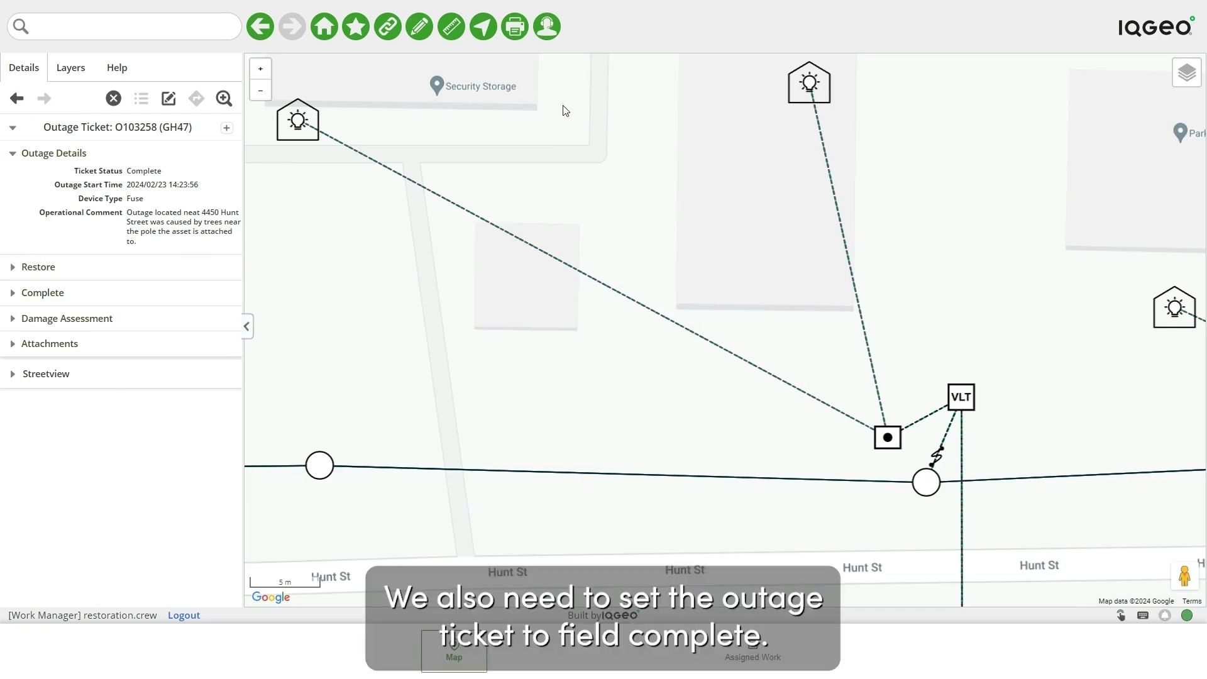
- Update ticket IQ-186's status to Field Complete and confirm the update
{"action": "left_click", "coordinate": [547, 29]}
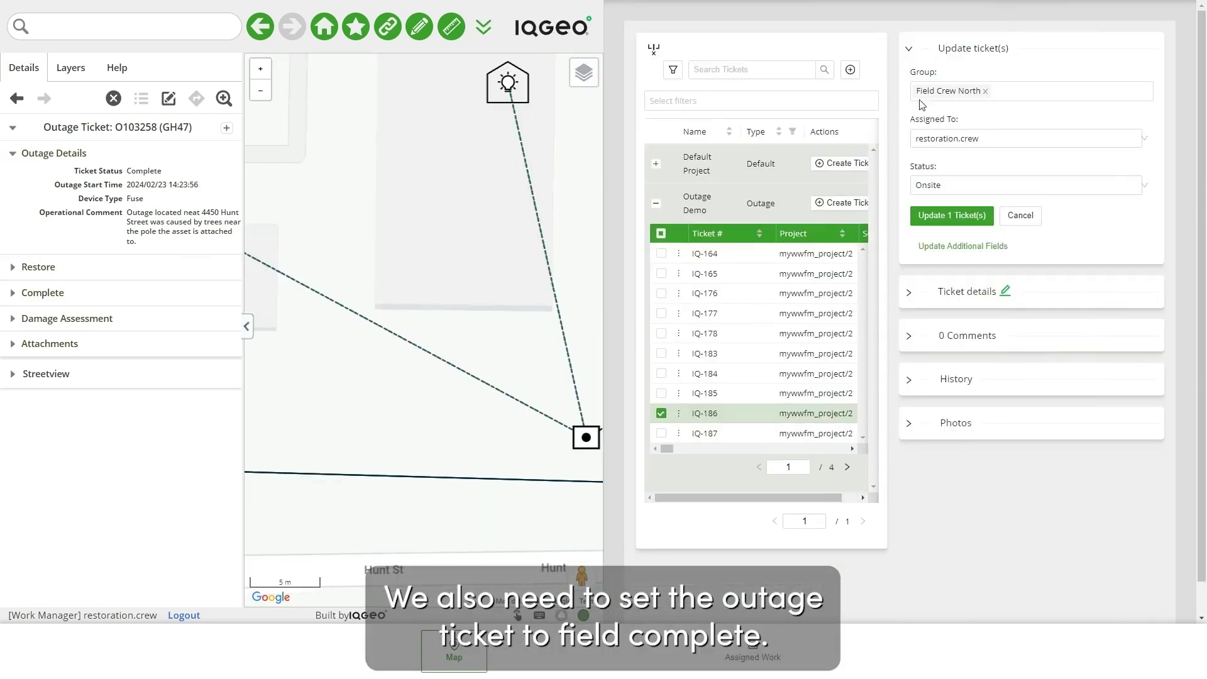
{"action": "left_click", "coordinate": [1115, 189]}
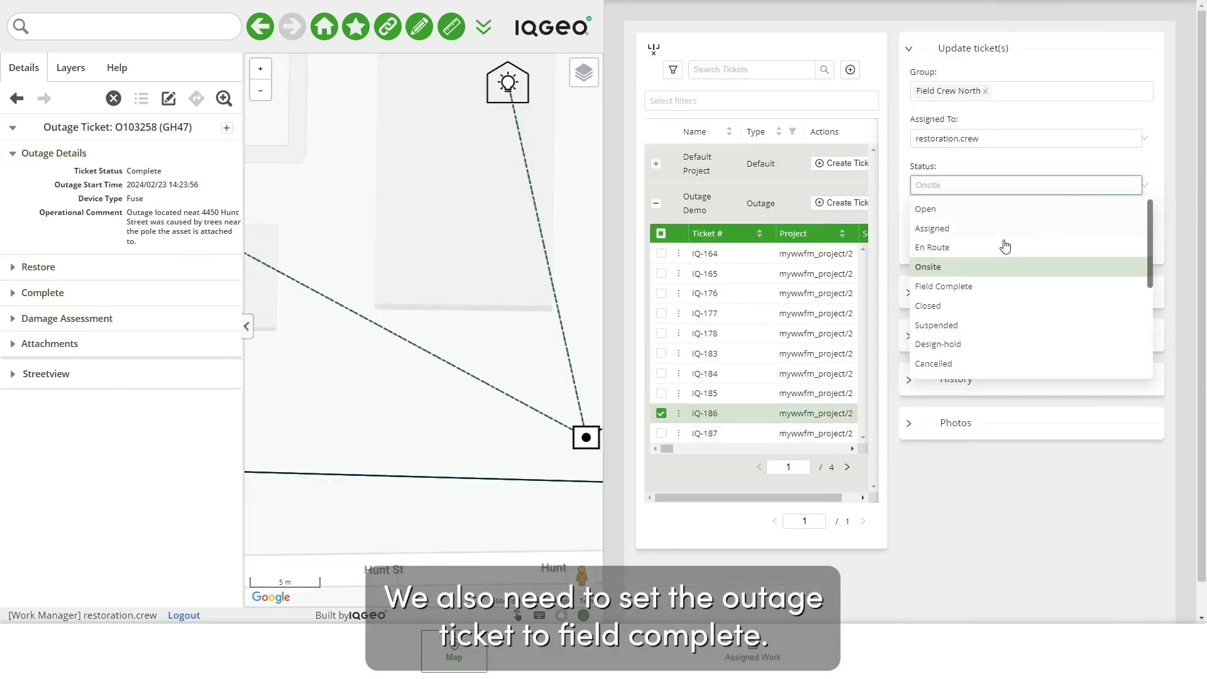
{"action": "left_click", "coordinate": [962, 291]}
{"action": "left_click", "coordinate": [966, 217]}
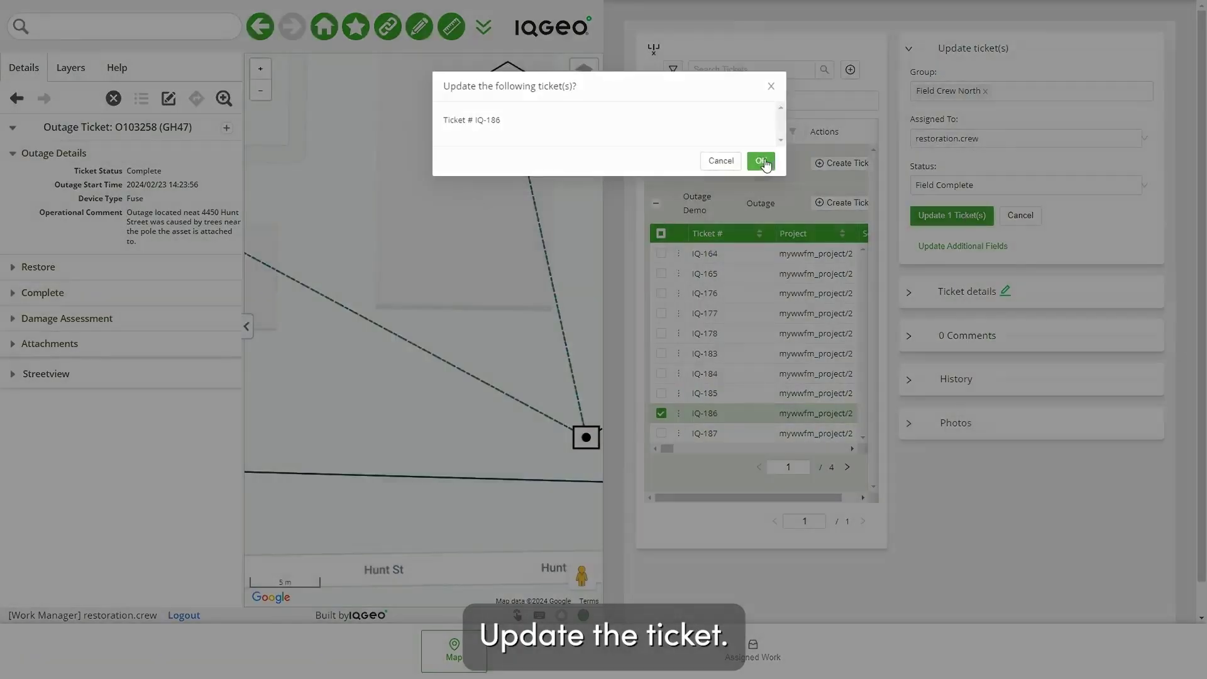
{"action": "left_click", "coordinate": [761, 161]}
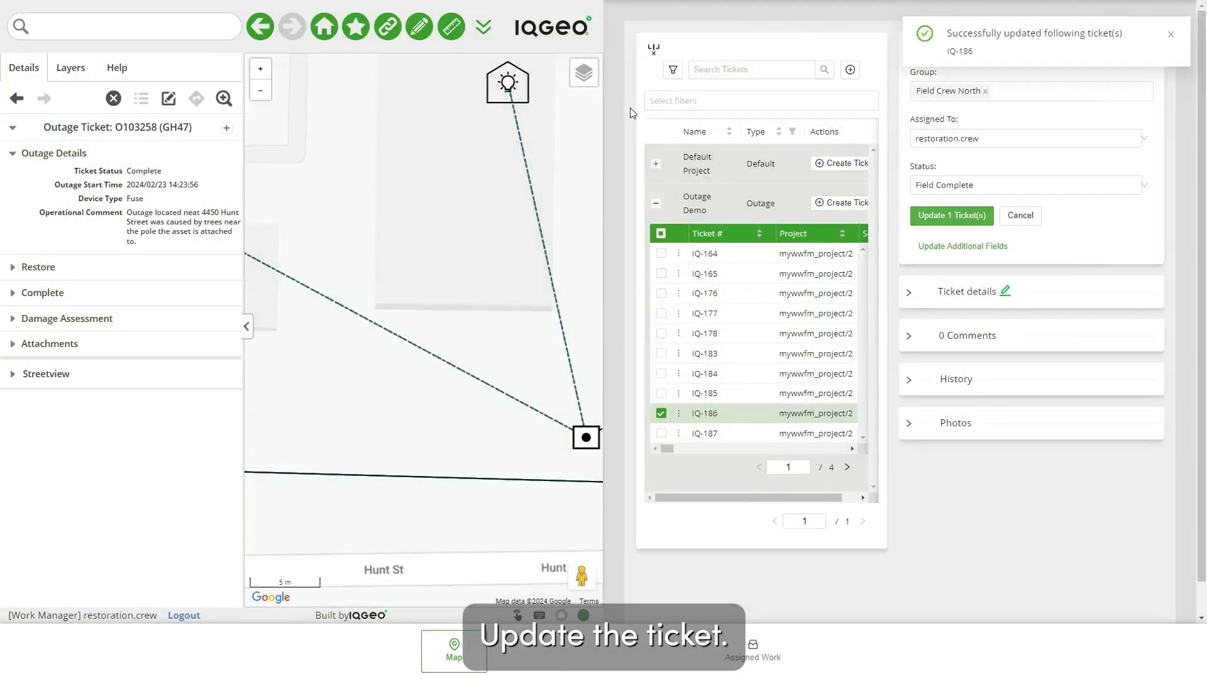
- Hide the ticket table and open the next assigned ticket, IQ-187, from Assigned Work
{"action": "left_click", "coordinate": [486, 35]}
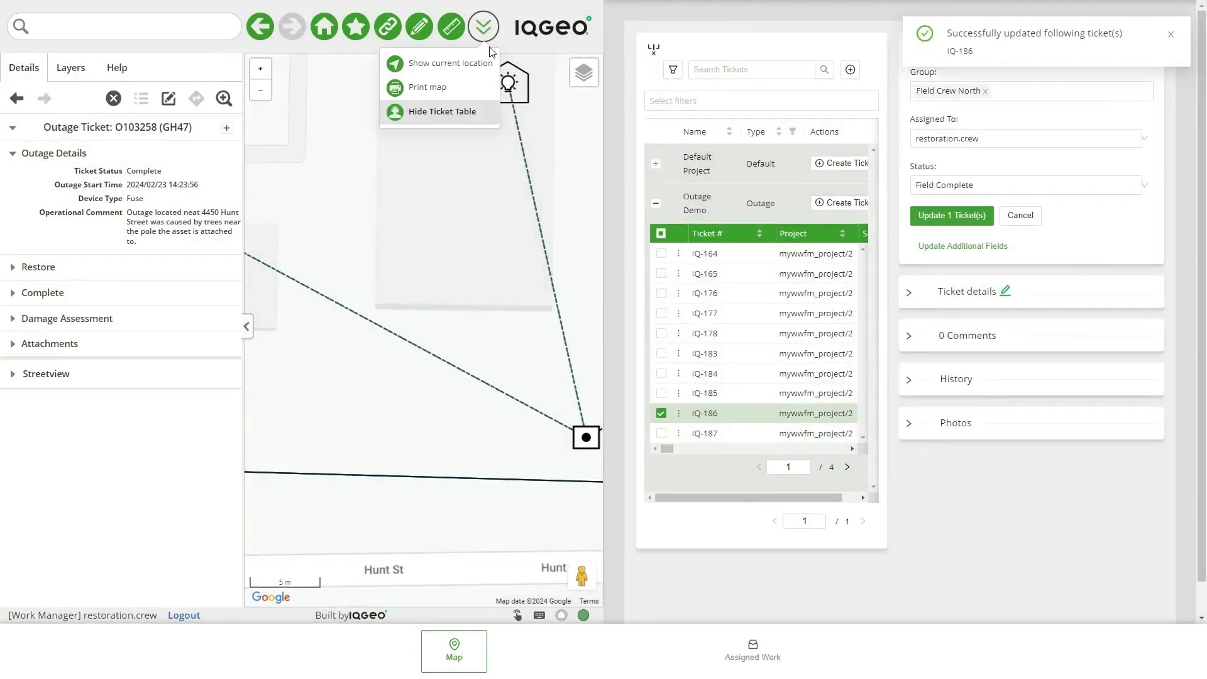
{"action": "left_click", "coordinate": [476, 111]}
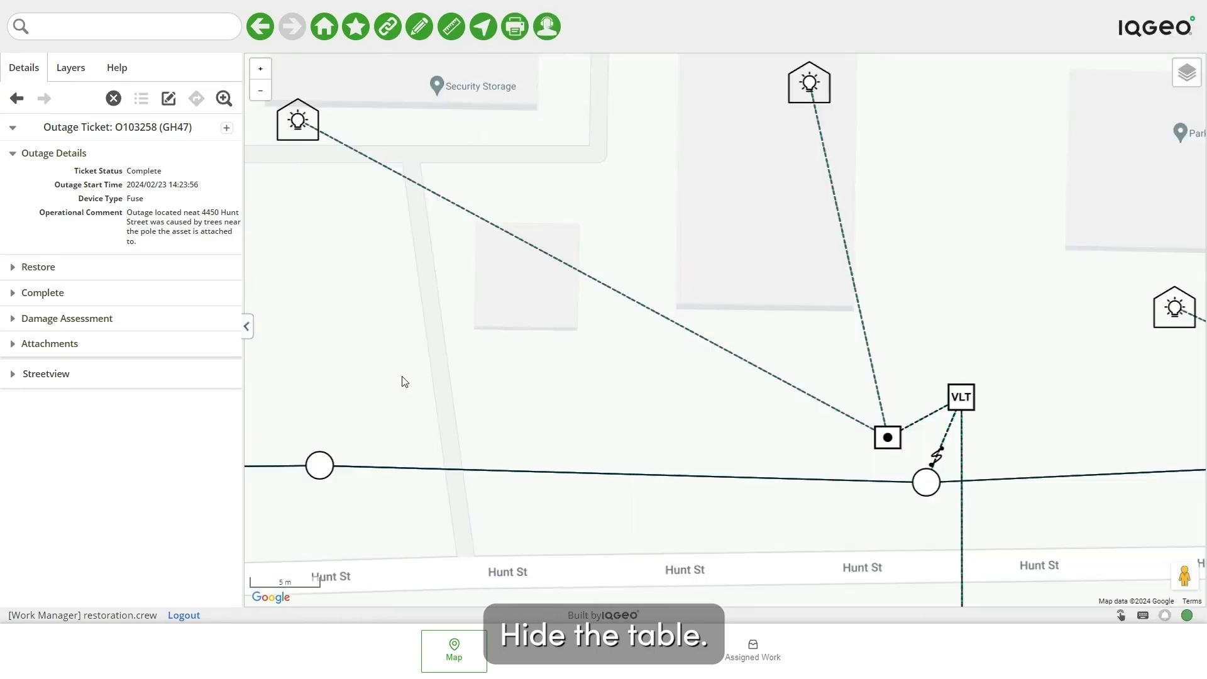
{"action": "left_click", "coordinate": [774, 662]}
{"action": "left_click", "coordinate": [128, 267]}
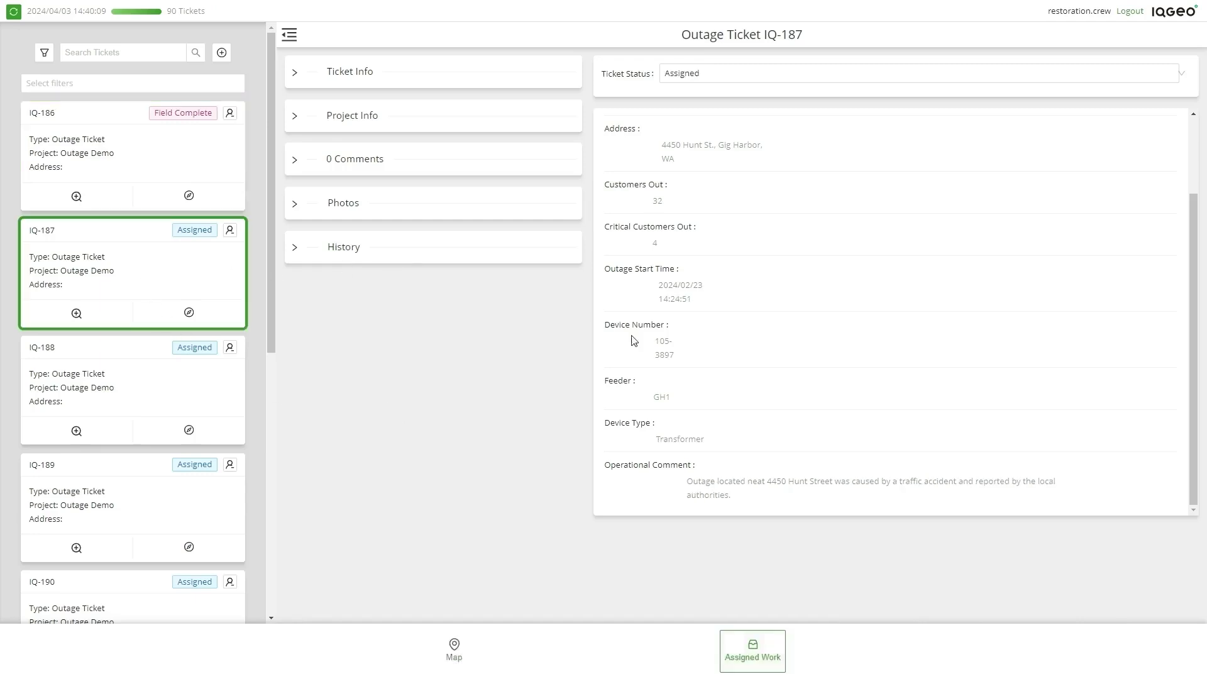